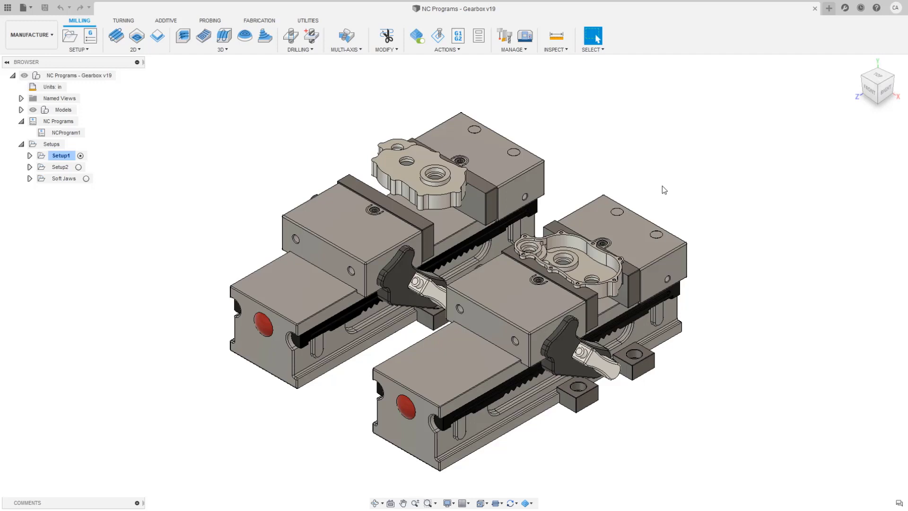
- Enable the Tool Library preview feature for the Manufacture workspace in the preferences
click(896, 9)
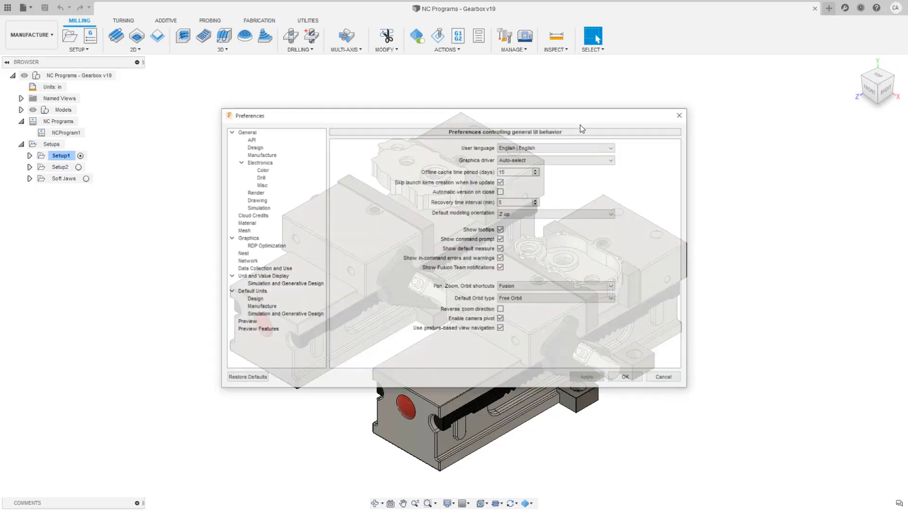
click(266, 330)
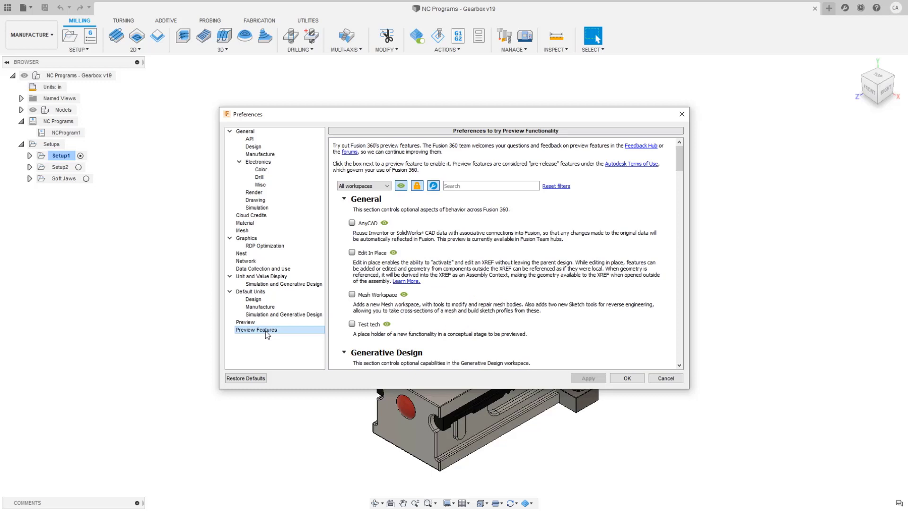
click(482, 185)
text(tool l)
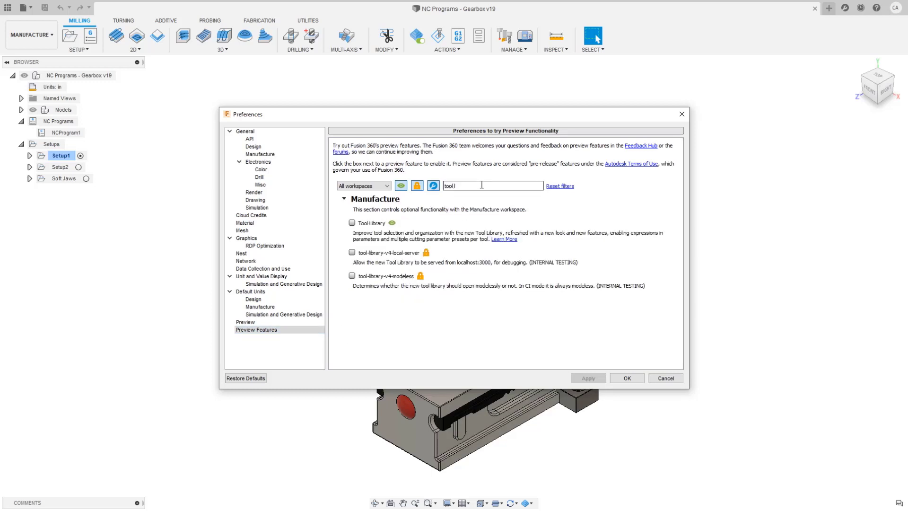
click(352, 223)
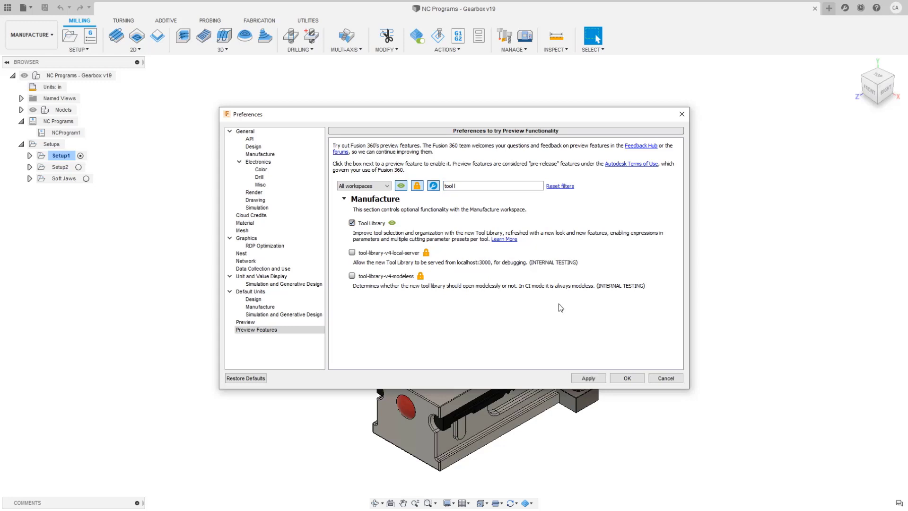
click(629, 378)
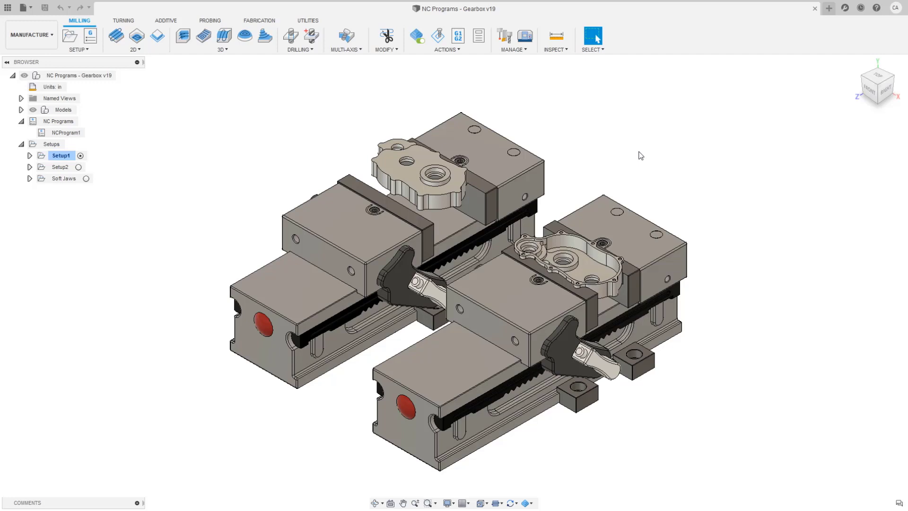
- Open the tool library, show the information for the document's 1/2" Flat Endmill and widen the list of libraries
click(502, 35)
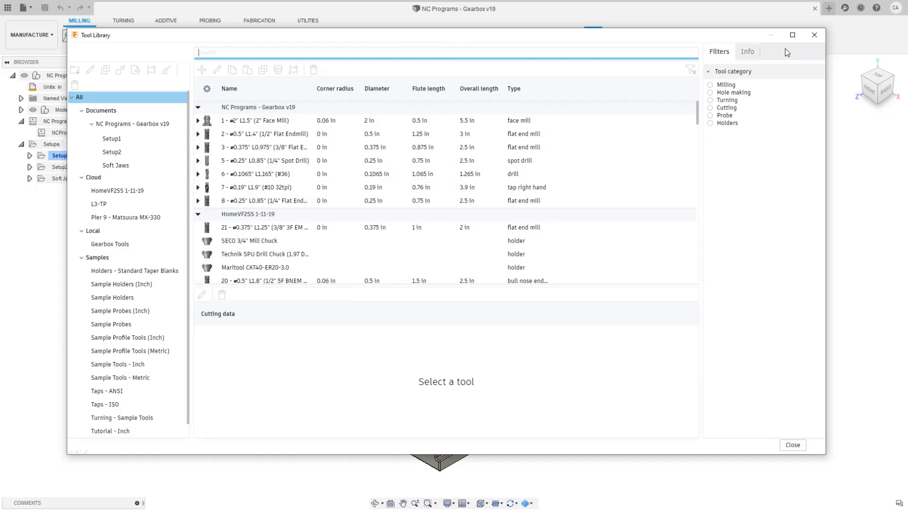
click(747, 55)
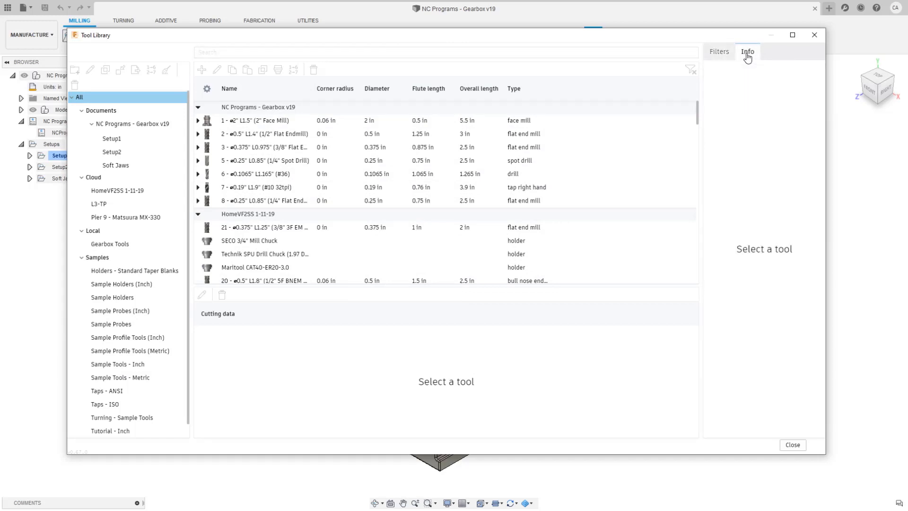
click(720, 55)
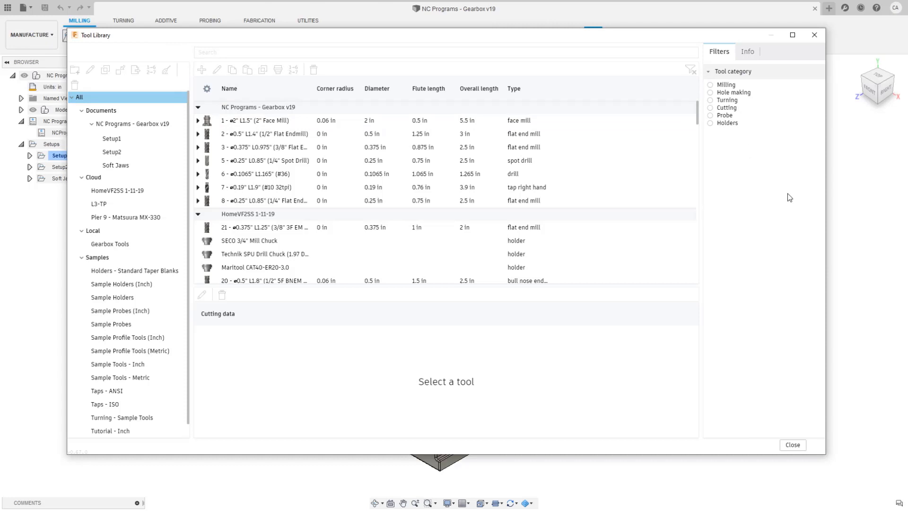
click(276, 134)
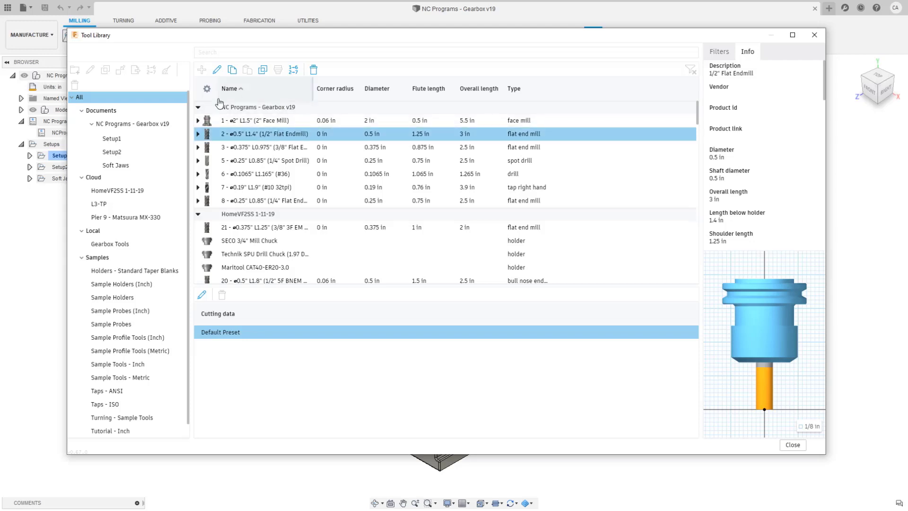
drag(189, 107, 207, 102)
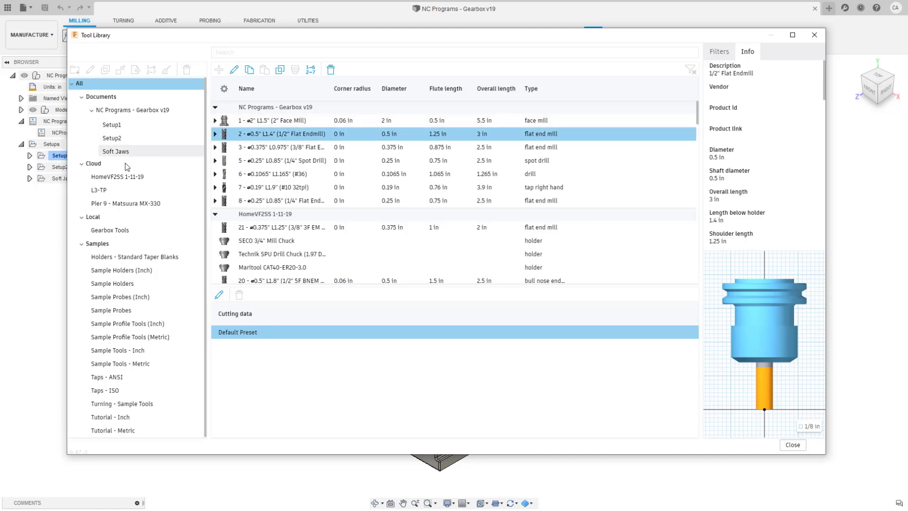
- Examine the HomeVF2SS 1-11-19 cloud library and each tool's information and holder in the local Gearbox Tools library
click(121, 178)
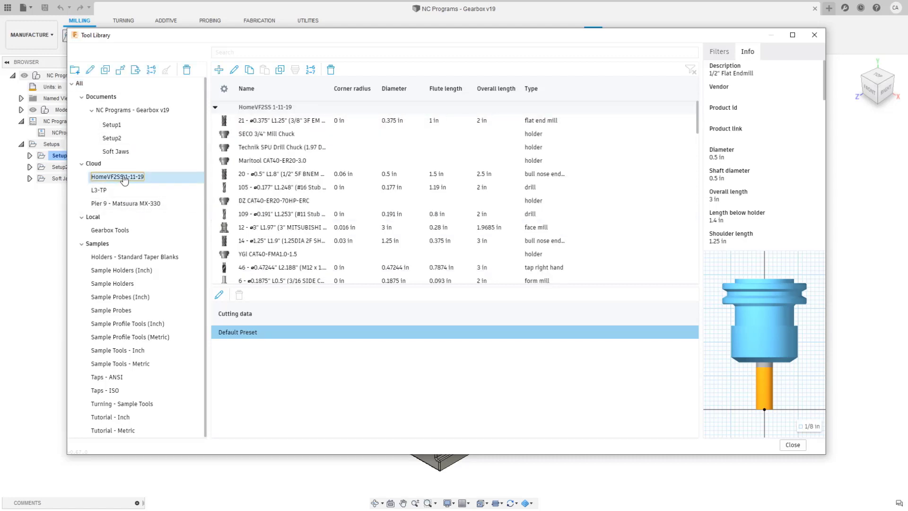
click(122, 232)
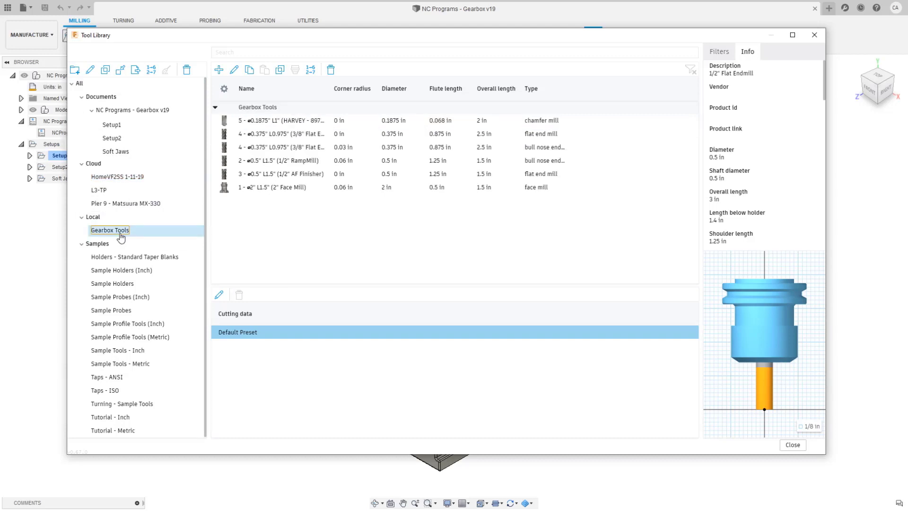
click(304, 121)
click(304, 135)
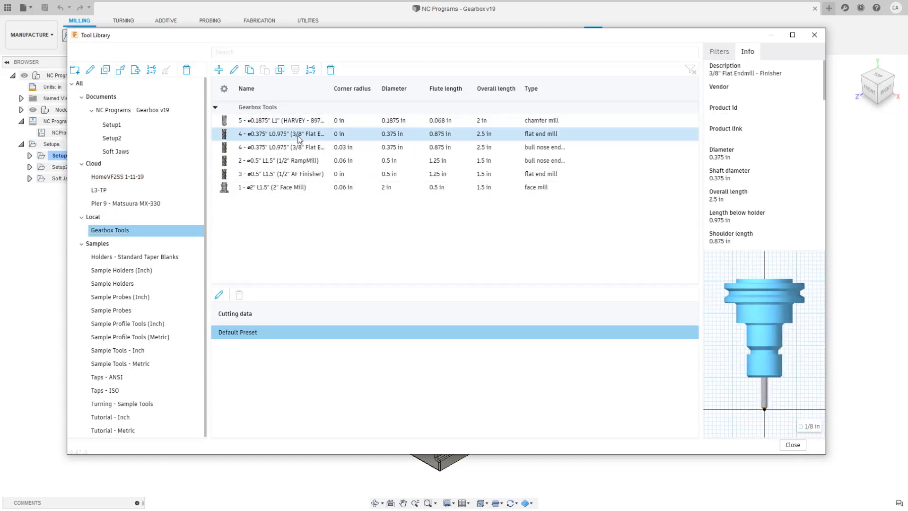
click(303, 148)
click(303, 161)
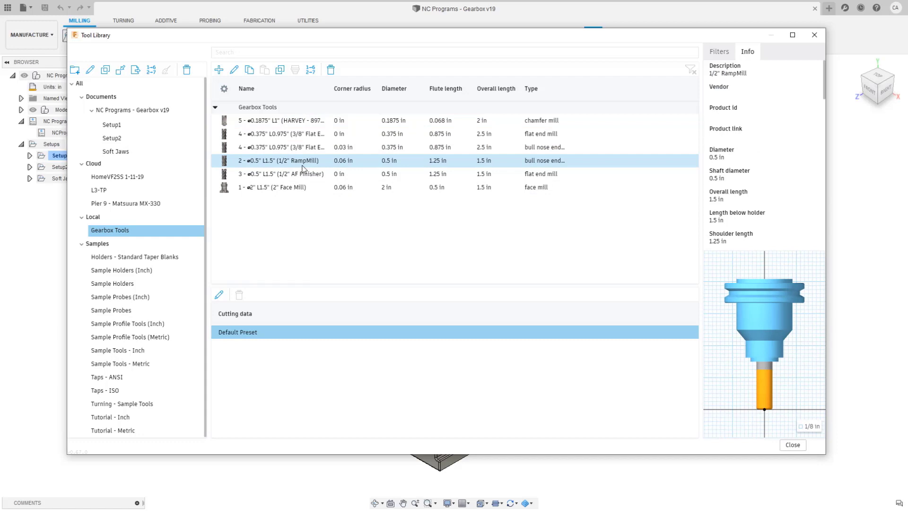
click(303, 174)
click(292, 189)
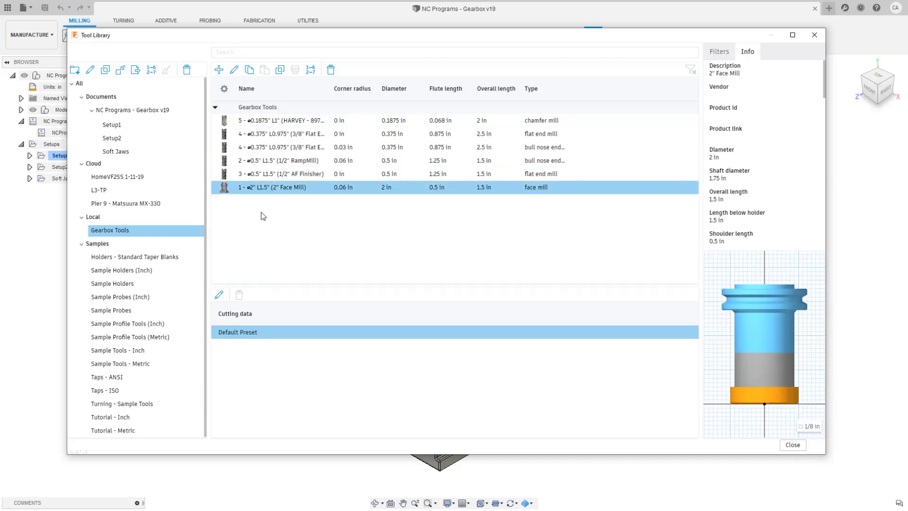
- Copy the BT40 - Blank1 holder from the Sample Holders library
click(124, 283)
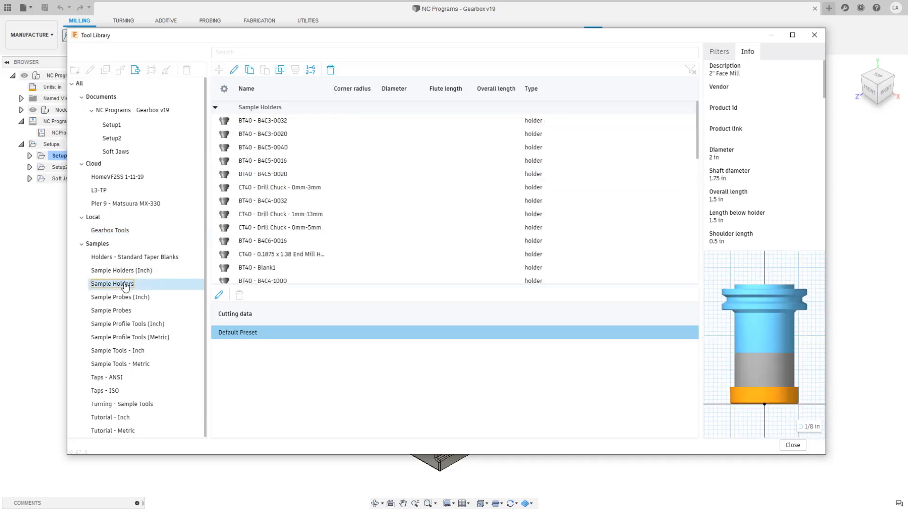
click(289, 214)
click(281, 227)
click(273, 241)
click(275, 254)
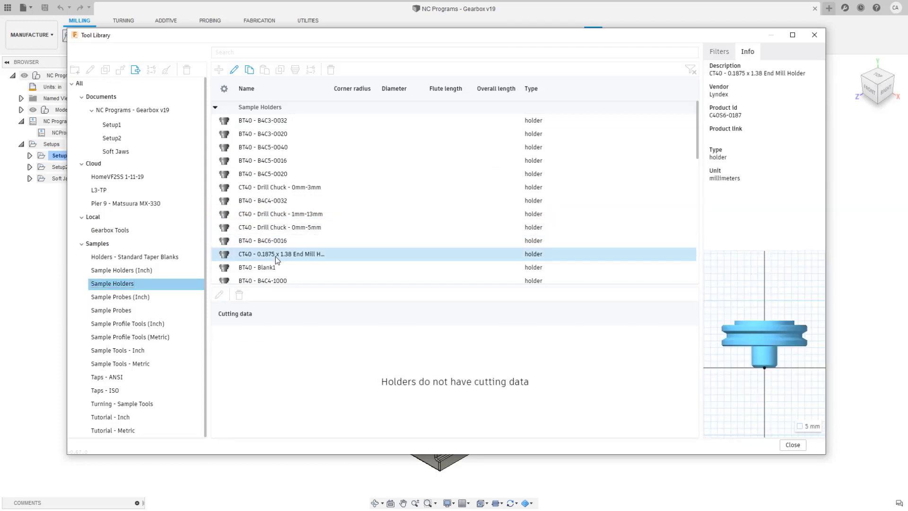
scroll(275, 256, down, 2)
click(268, 210)
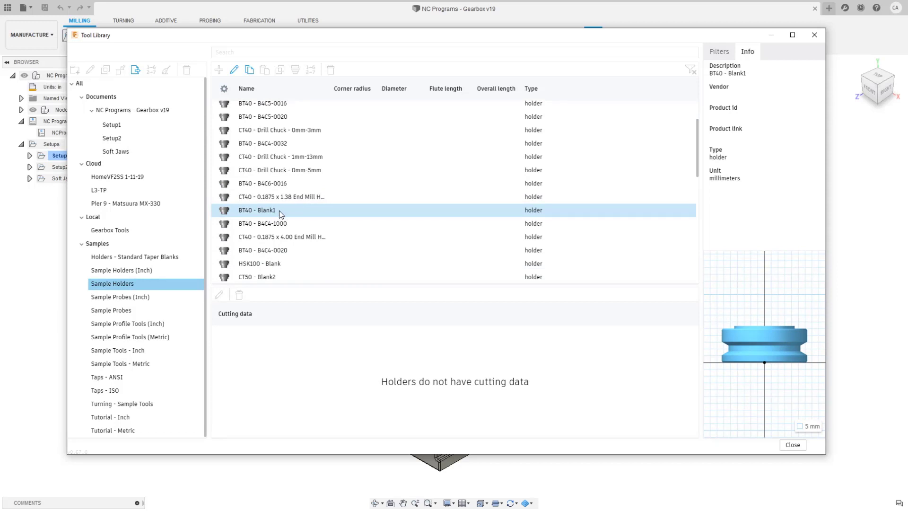
right_click(279, 211)
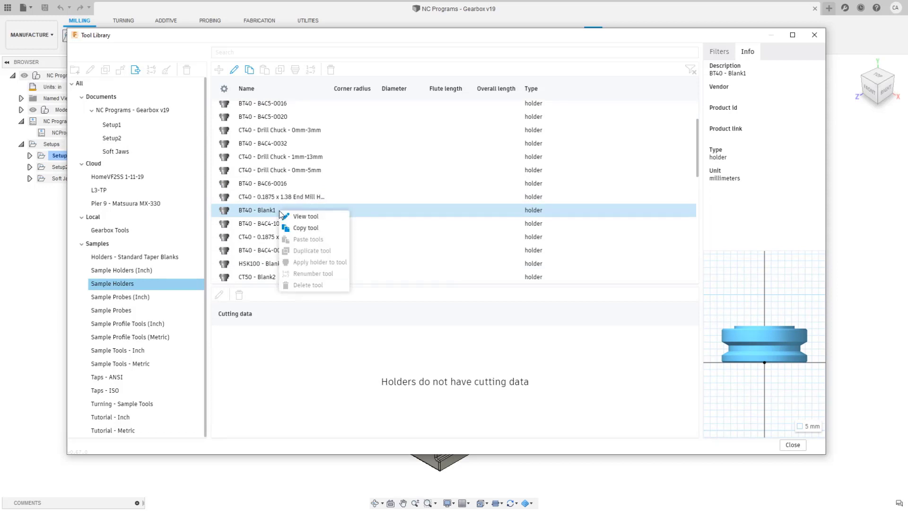
click(306, 227)
- Apply the copied BT40 - Blank1 holder to all tools in the Gearbox Tools library, overwriting their existing holders
click(126, 232)
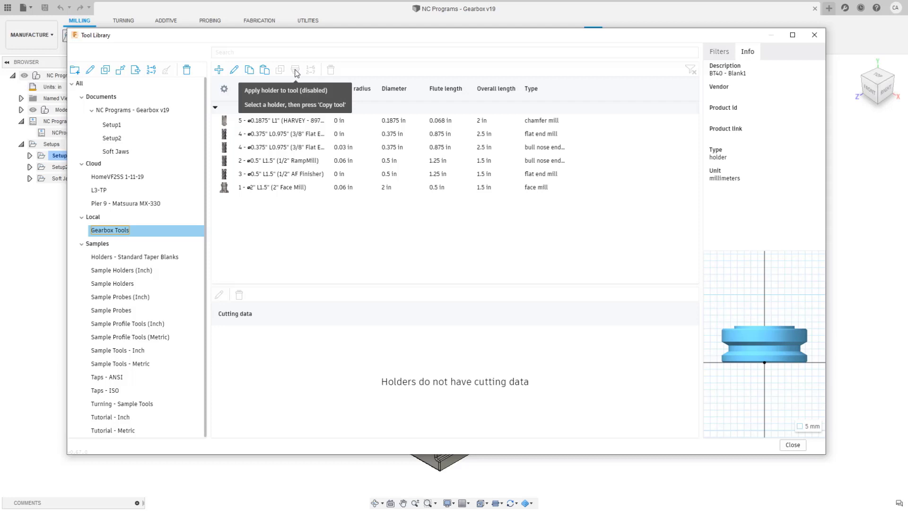
click(285, 122)
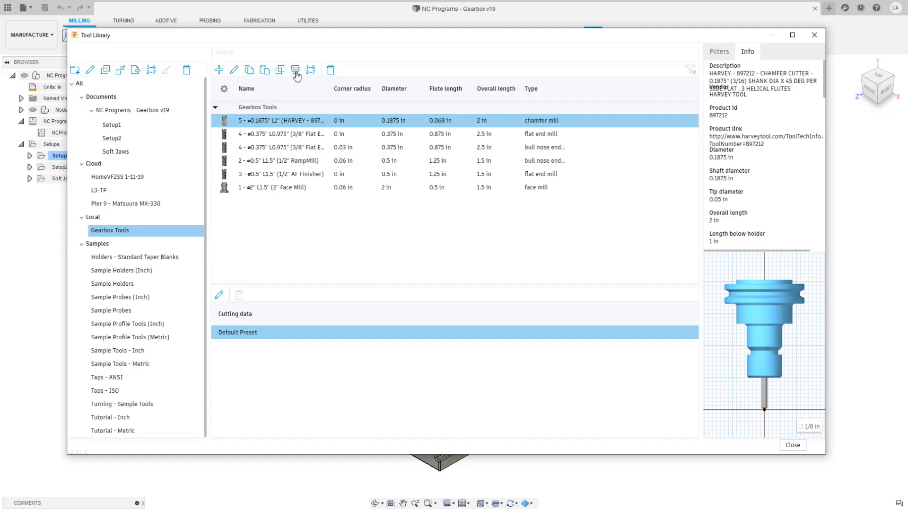
shift+click(291, 188)
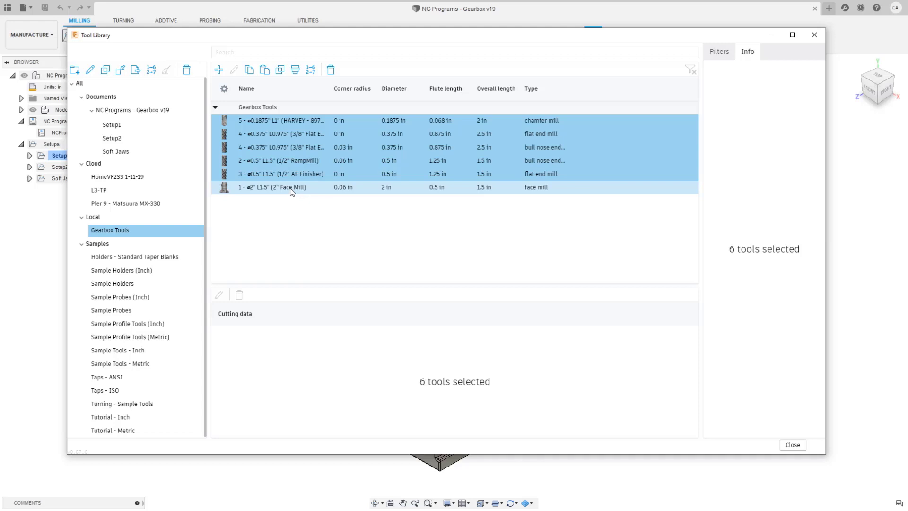
right_click(295, 163)
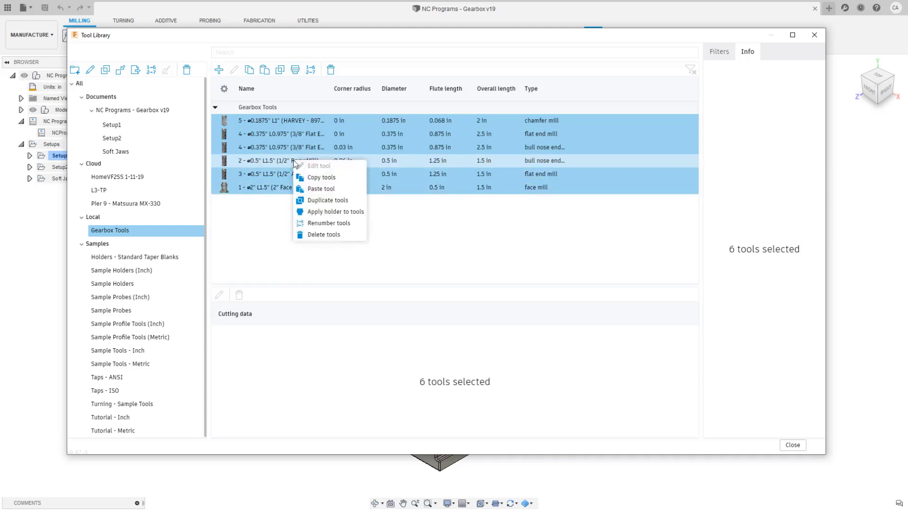
click(337, 212)
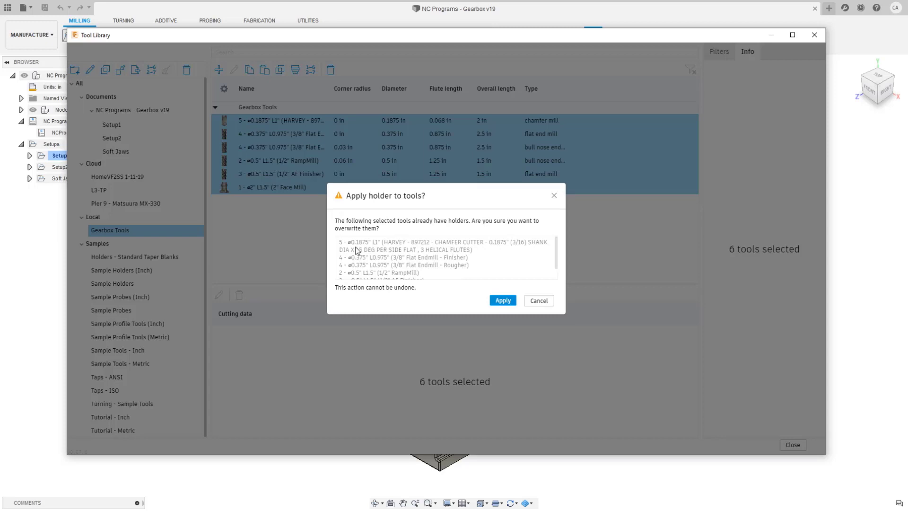
mouse_move(557, 248)
mouse_down()
mouse_move(559, 264)
mouse_move(557, 238)
mouse_up()
click(503, 301)
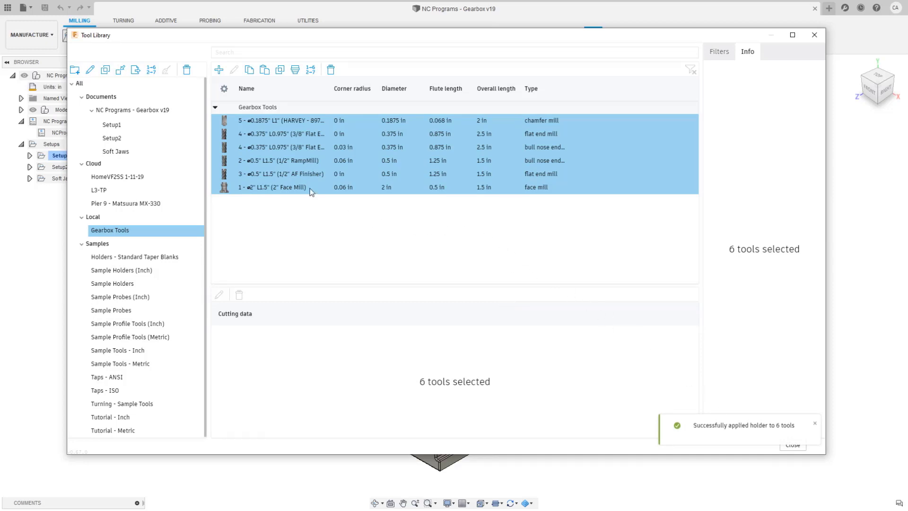
- Check the holder preview of each tool in the Gearbox Tools library, from the chamfer mill to the face mill
click(290, 123)
click(297, 135)
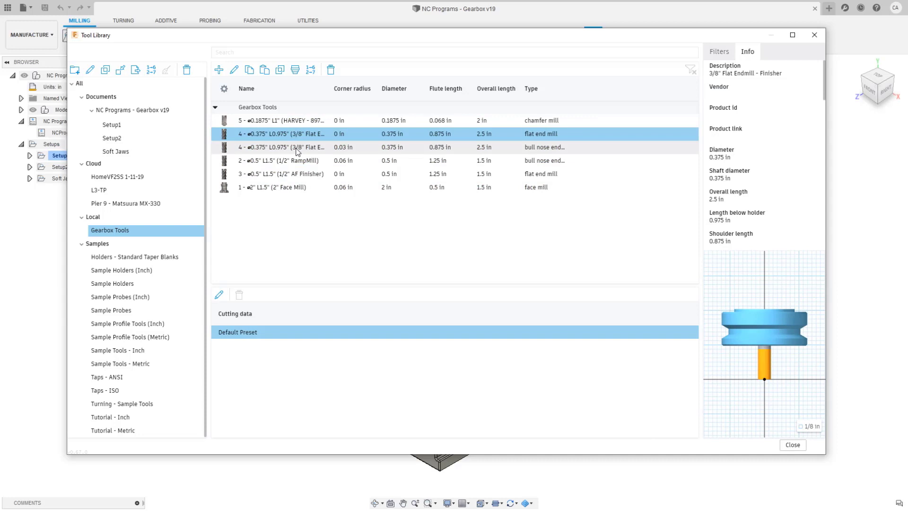
click(298, 147)
click(299, 161)
click(300, 174)
click(303, 187)
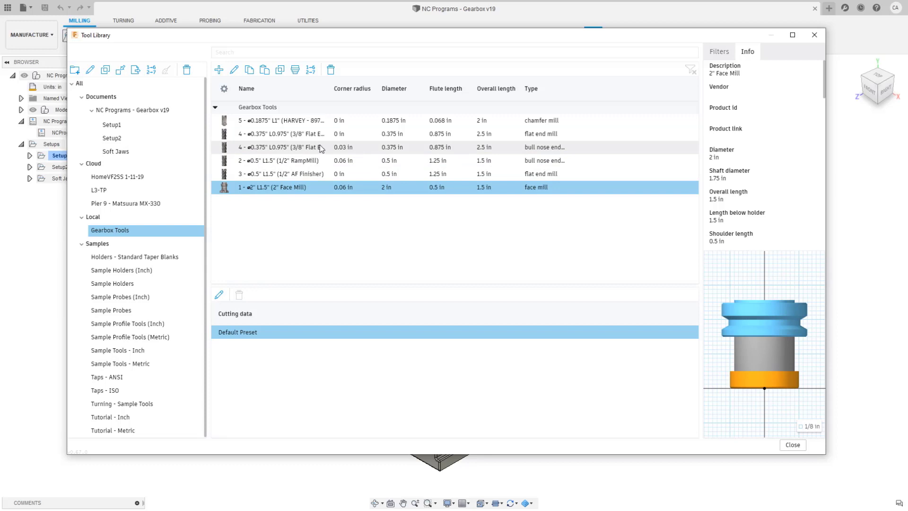
shift+click(298, 147)
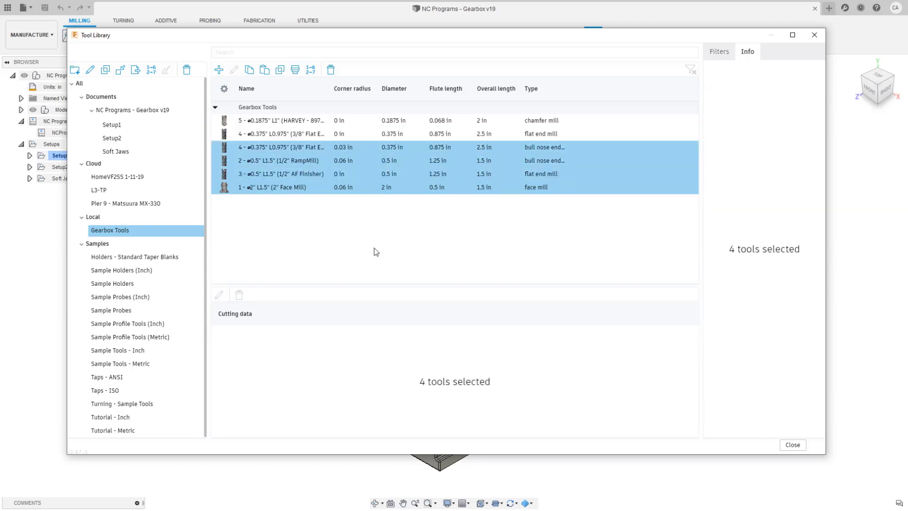
click(313, 188)
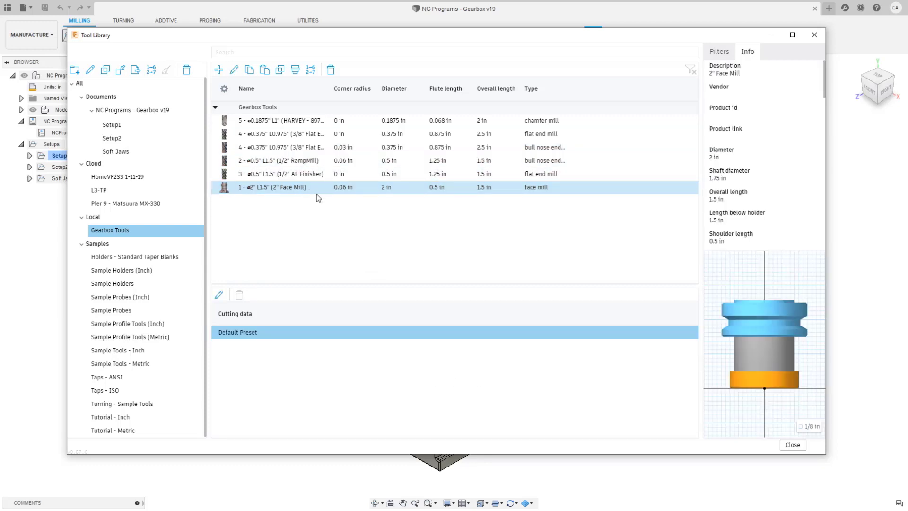
shift+click(298, 133)
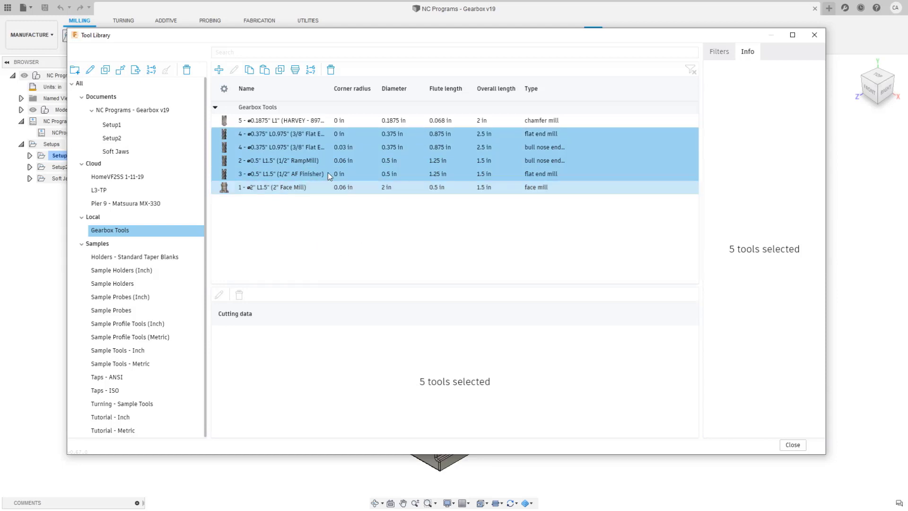
click(310, 70)
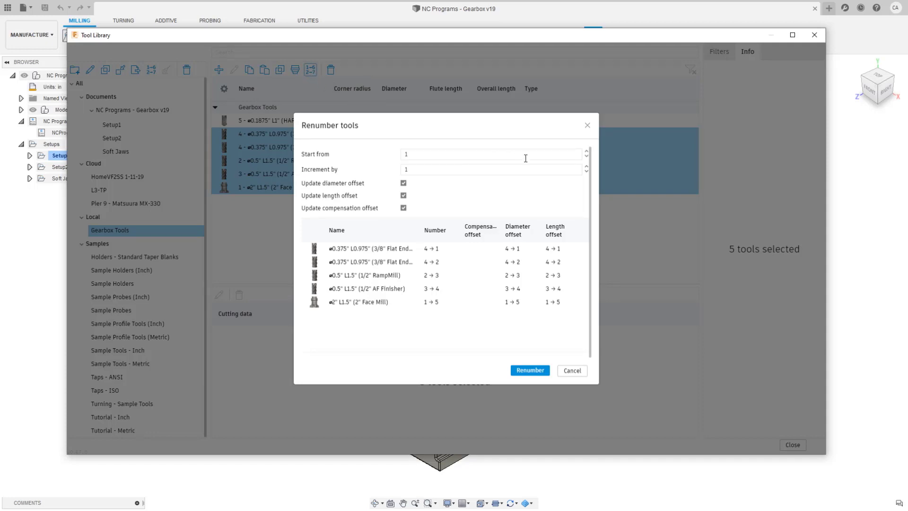
double_click(428, 151)
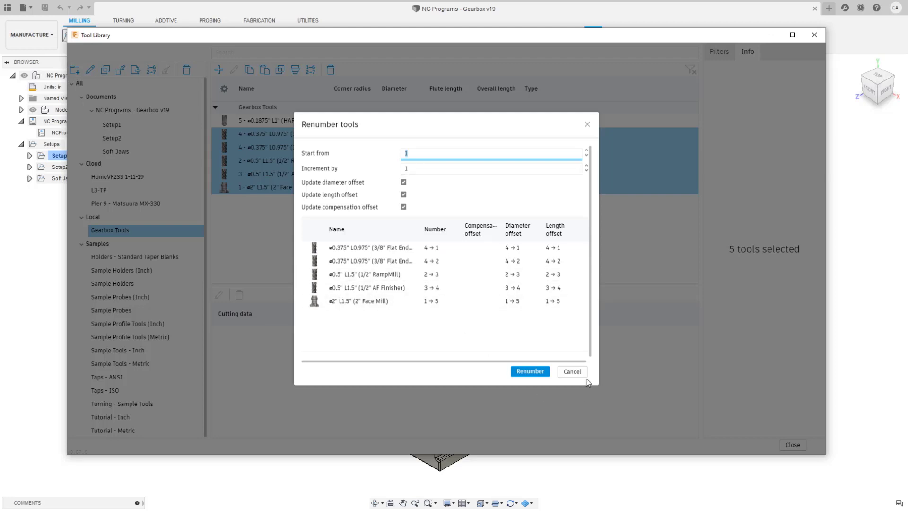
click(572, 372)
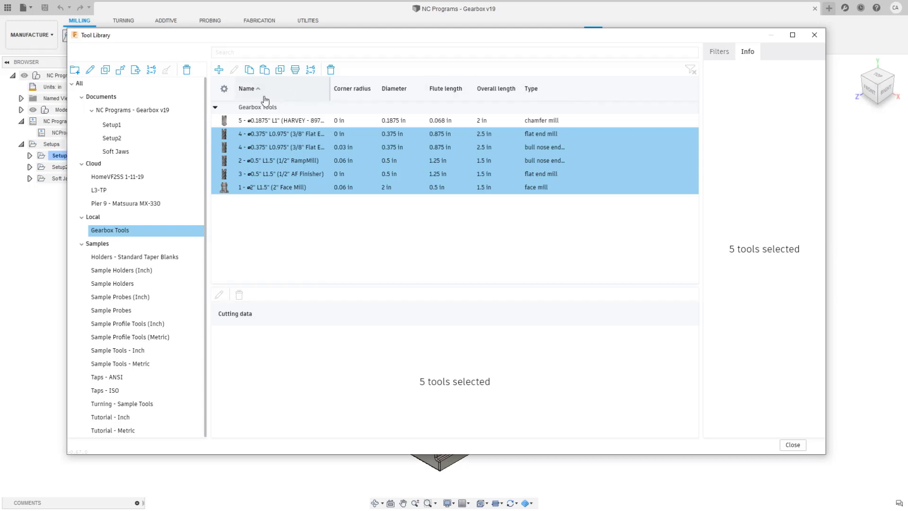
- Reorder the tool list columns to Diameter, Corner radius, Flute length, and widen the Name and Diameter columns
click(224, 91)
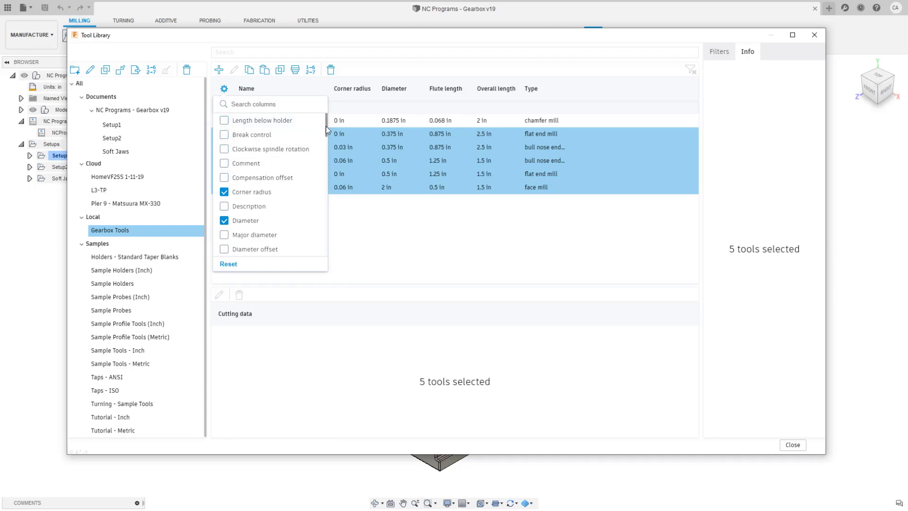
mouse_move(325, 137)
mouse_down()
mouse_move(328, 156)
mouse_move(314, 138)
mouse_up()
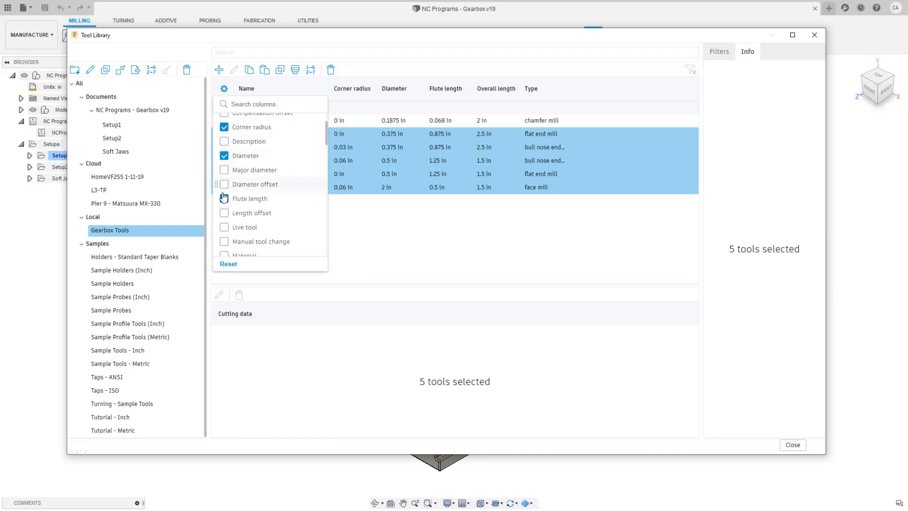
drag(216, 199, 217, 170)
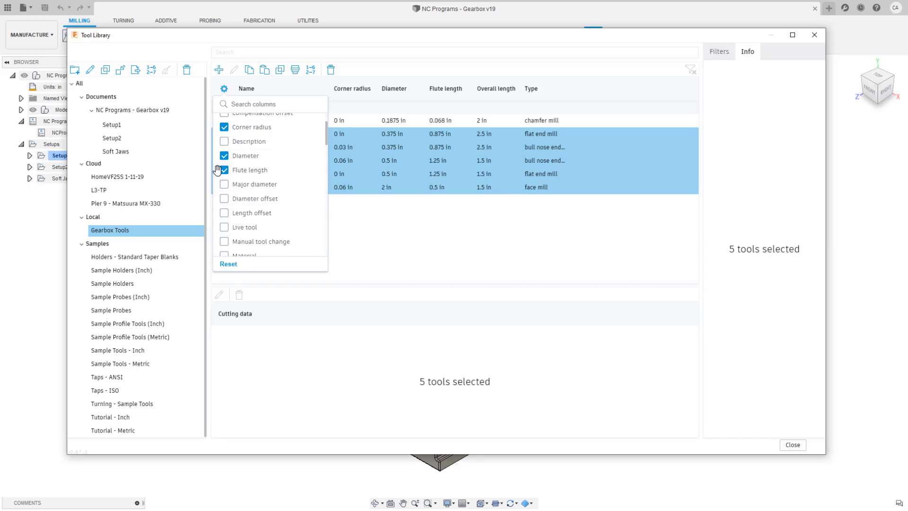
drag(217, 127, 219, 157)
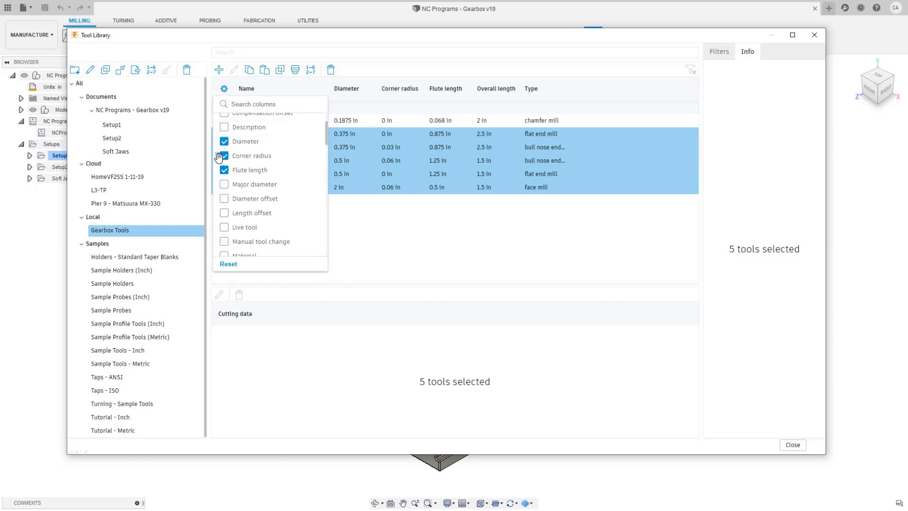
click(223, 89)
drag(331, 89, 478, 88)
click(416, 89)
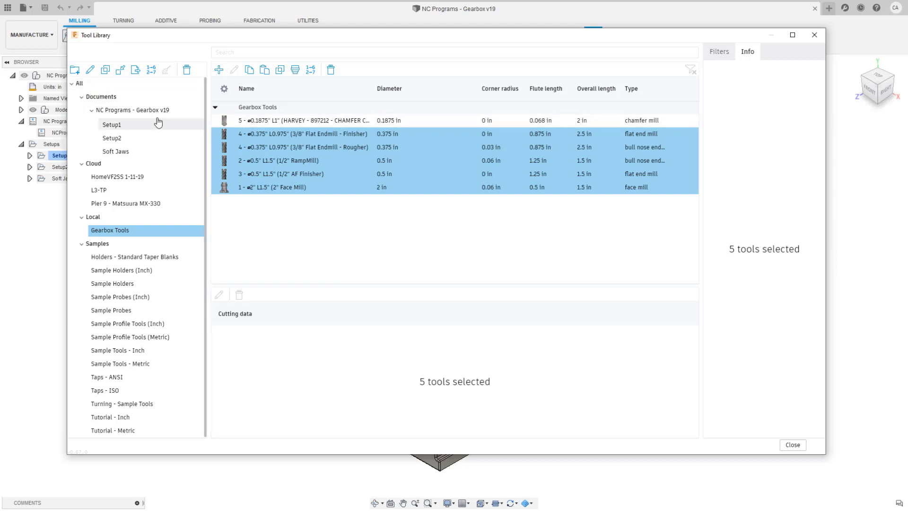
- Filter the tools of all libraries to the Milling category, types flat end mill and bull nose end mill
click(725, 54)
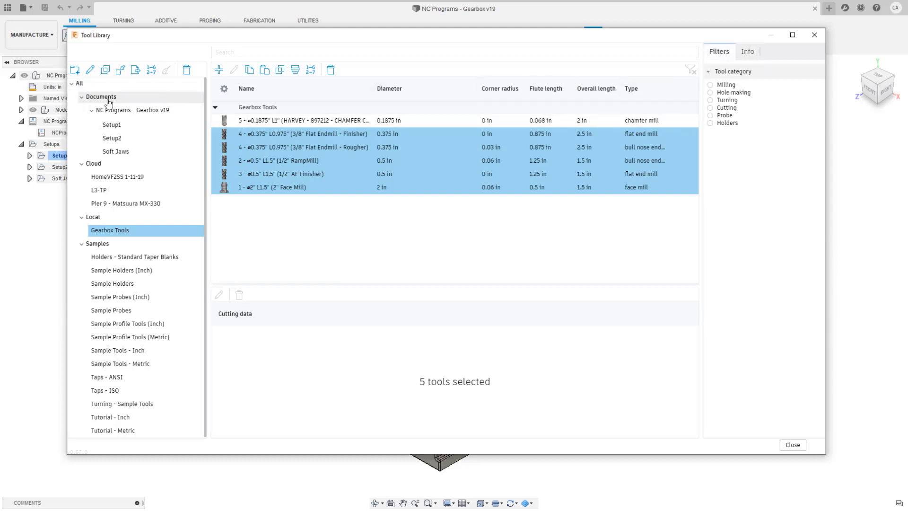
click(80, 84)
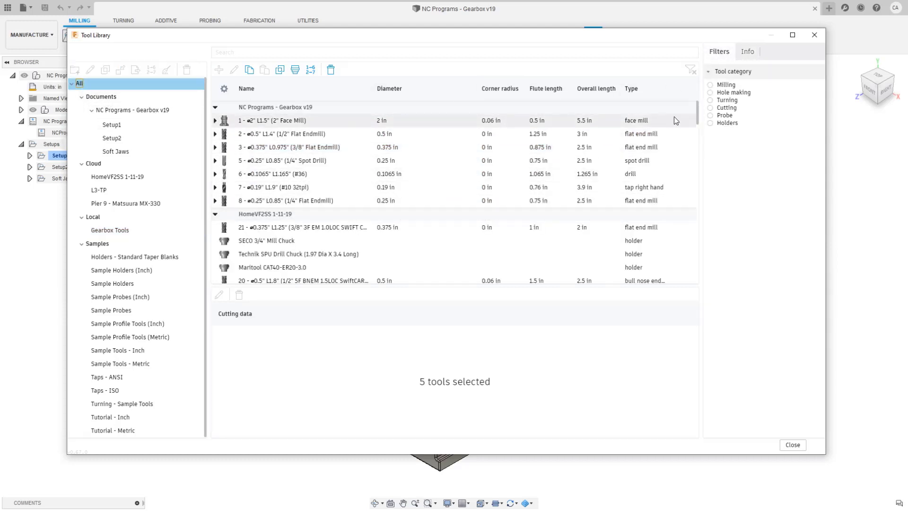
mouse_move(698, 121)
mouse_down()
mouse_move(695, 215)
mouse_move(696, 105)
mouse_up()
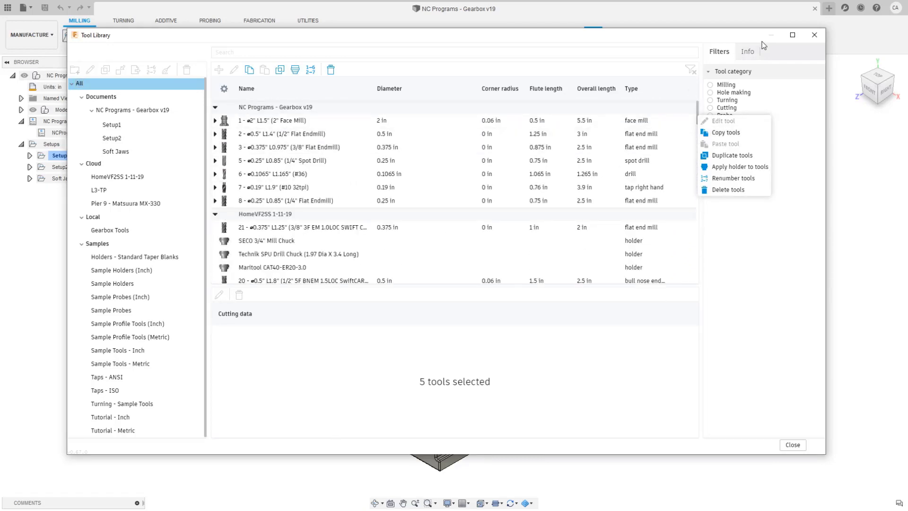
click(710, 85)
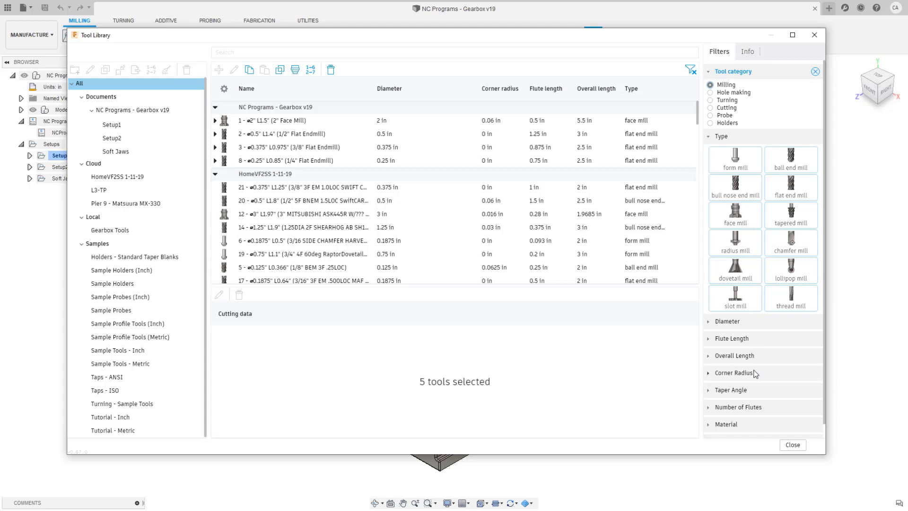
click(804, 184)
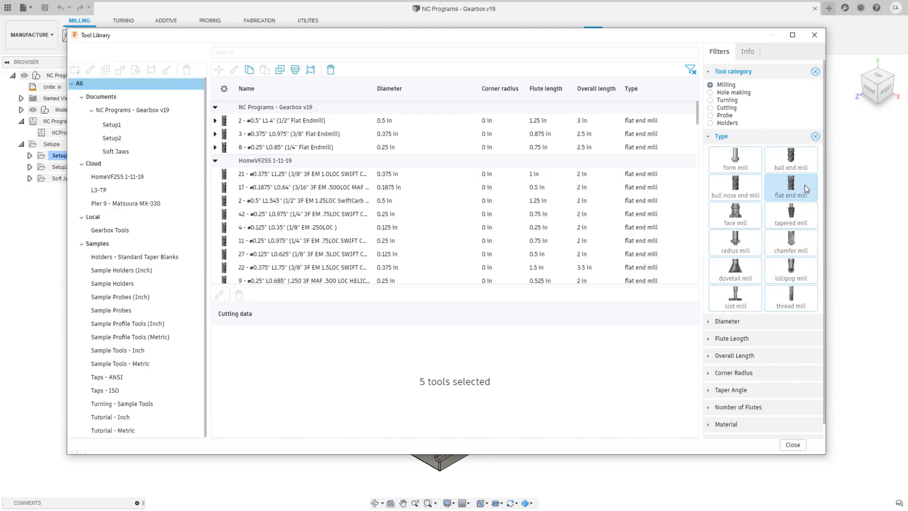
click(741, 192)
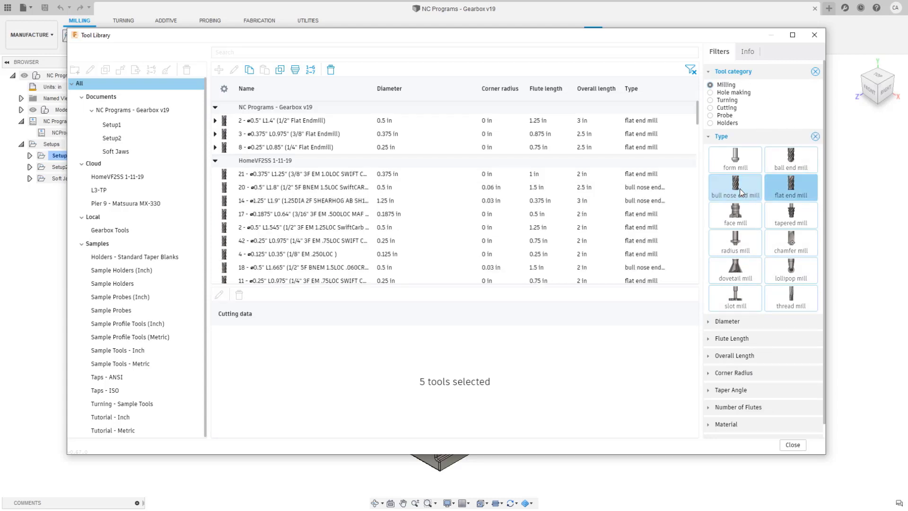
- Filter the listed end mills to a diameter equal to 0.25 in and look through the matching tools
click(710, 322)
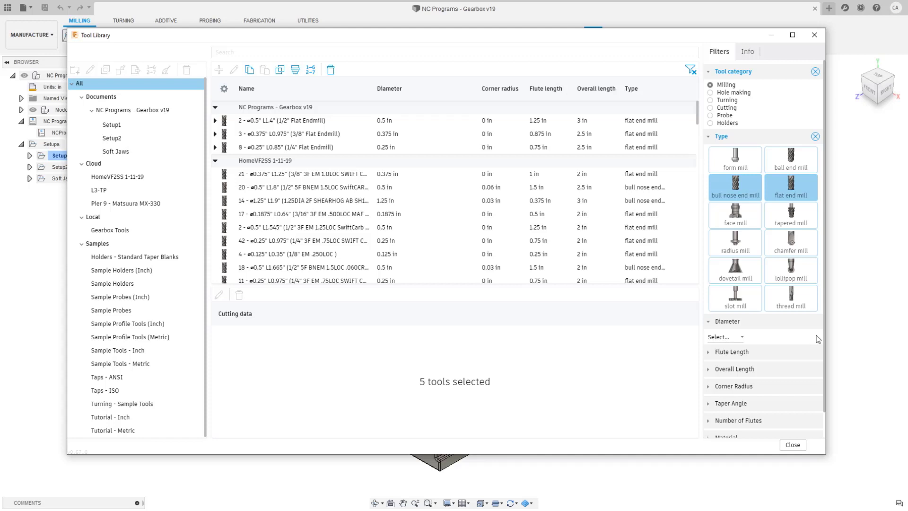
click(738, 338)
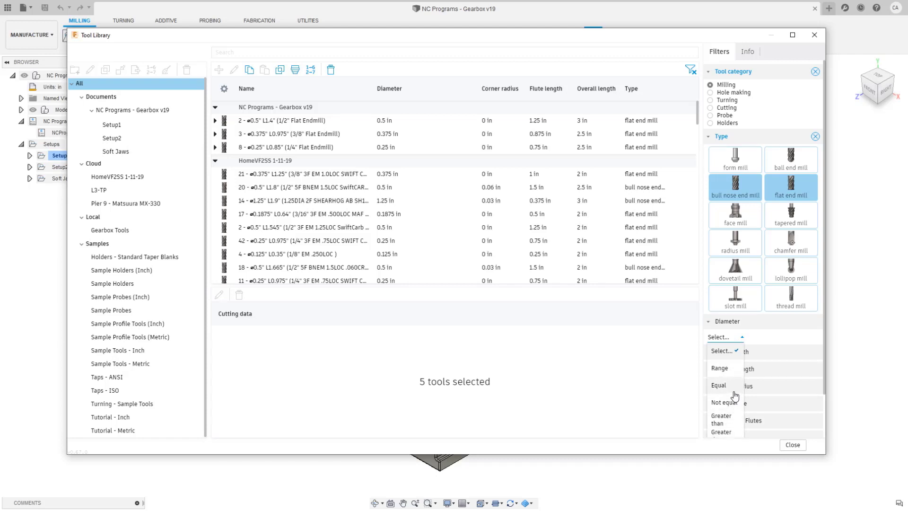
click(731, 372)
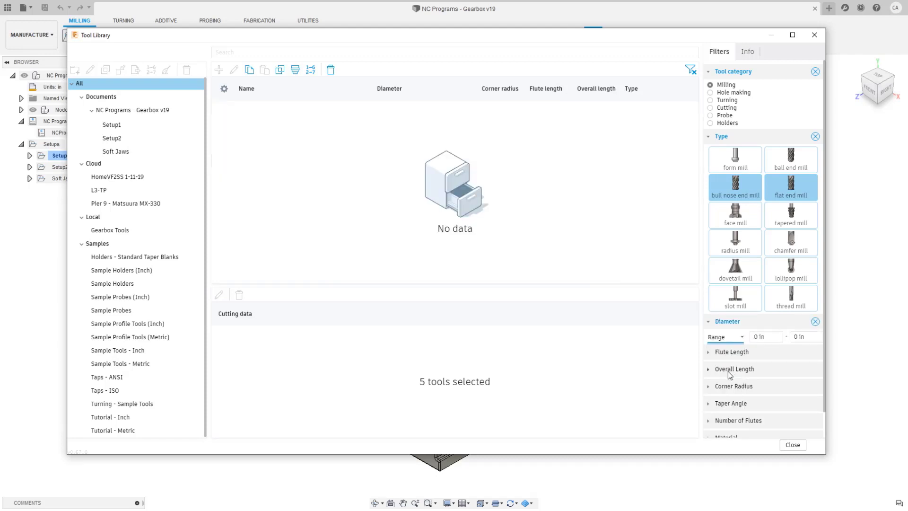
click(737, 339)
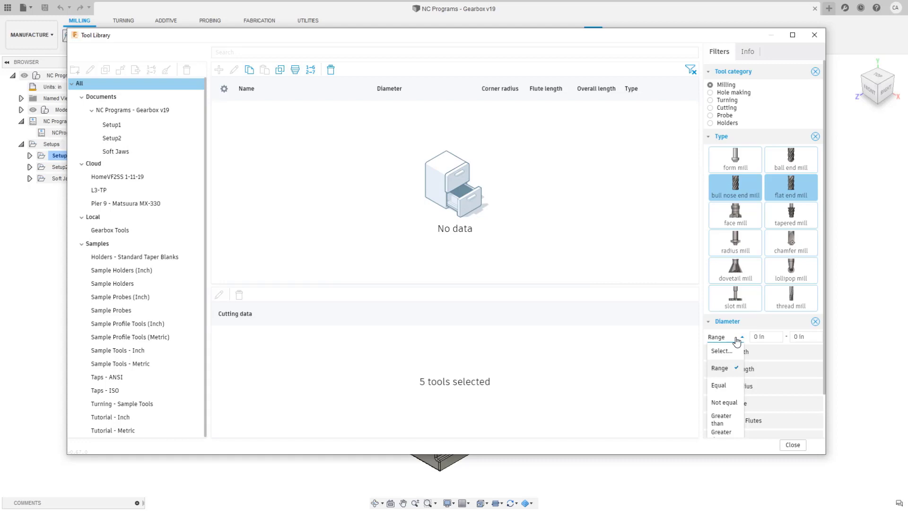
click(723, 386)
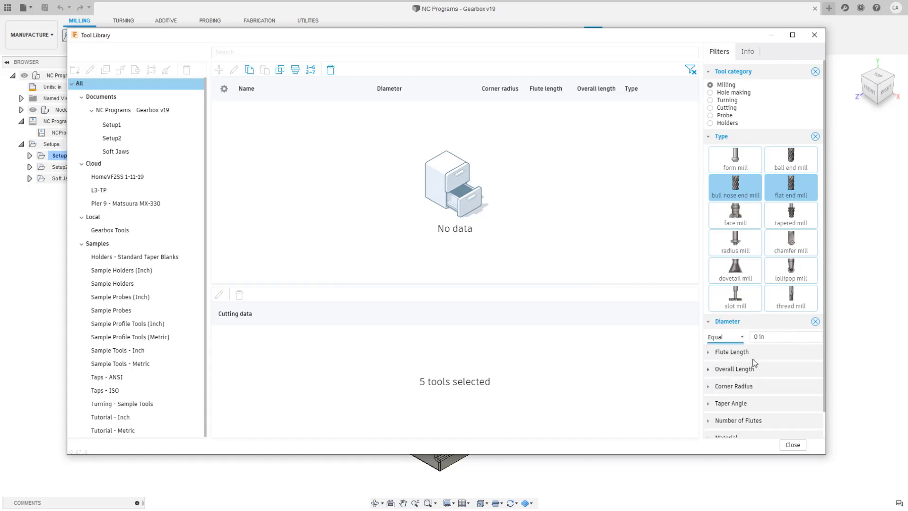
click(776, 335)
triple_click(776, 335)
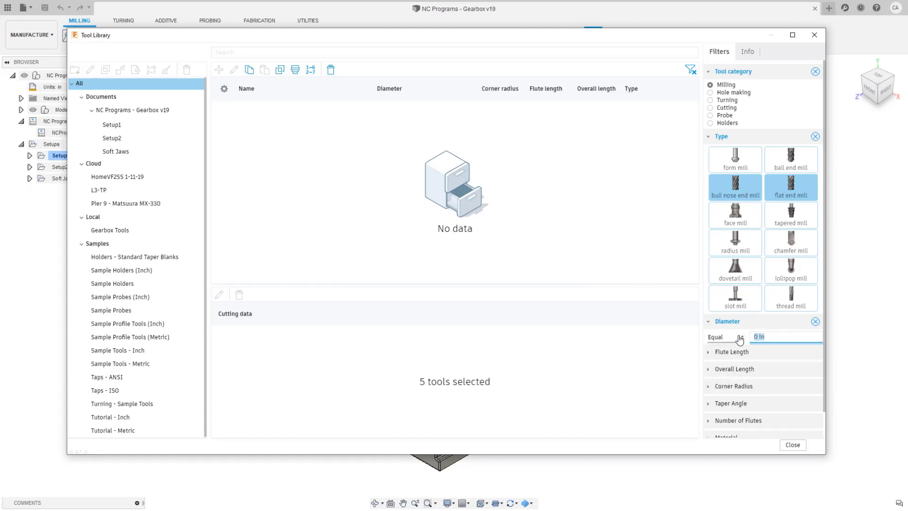
text(0.25)
key(Return)
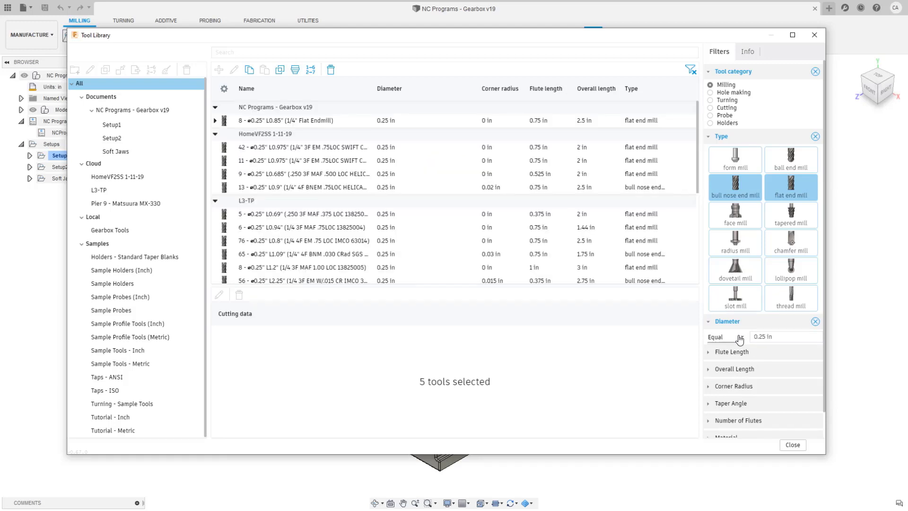
scroll(681, 152, down, 2)
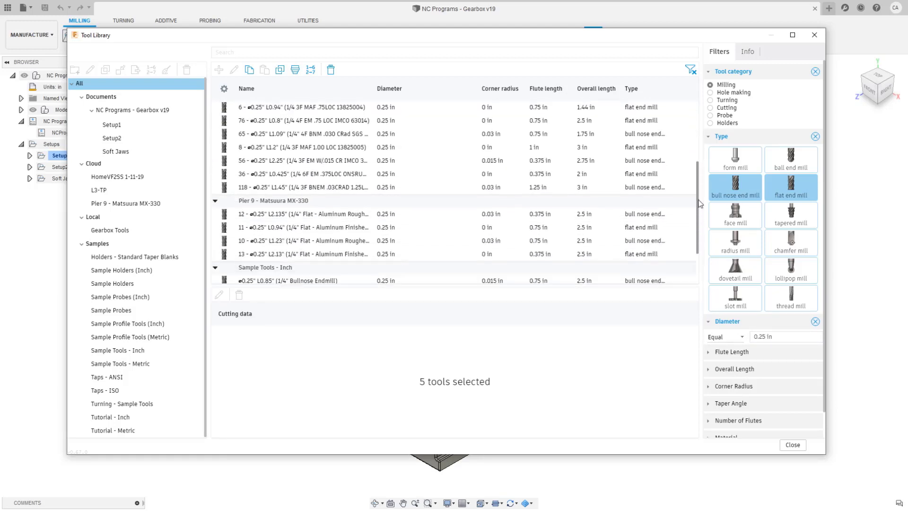
right_click(691, 158)
- Add a flute length filter of less than 0.5 in to the end mill search
click(731, 351)
click(730, 351)
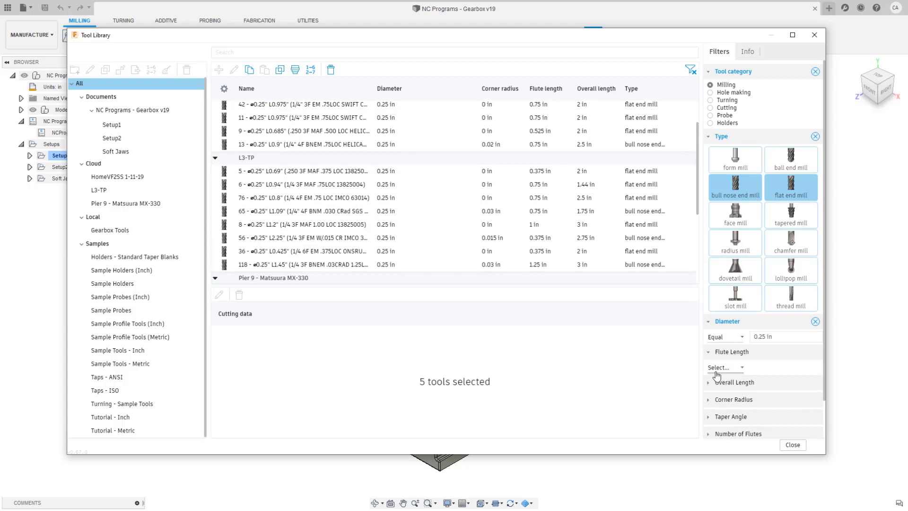
click(740, 372)
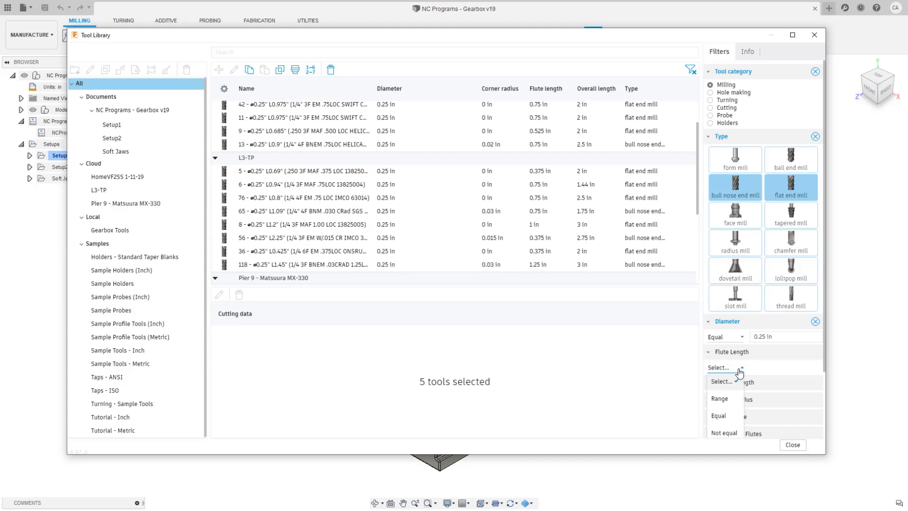
click(727, 405)
click(737, 367)
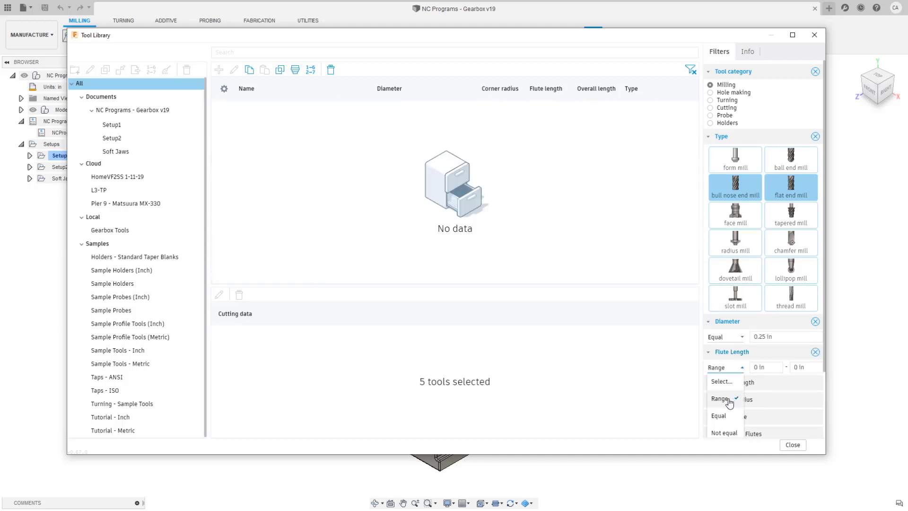
scroll(729, 405, down, 1)
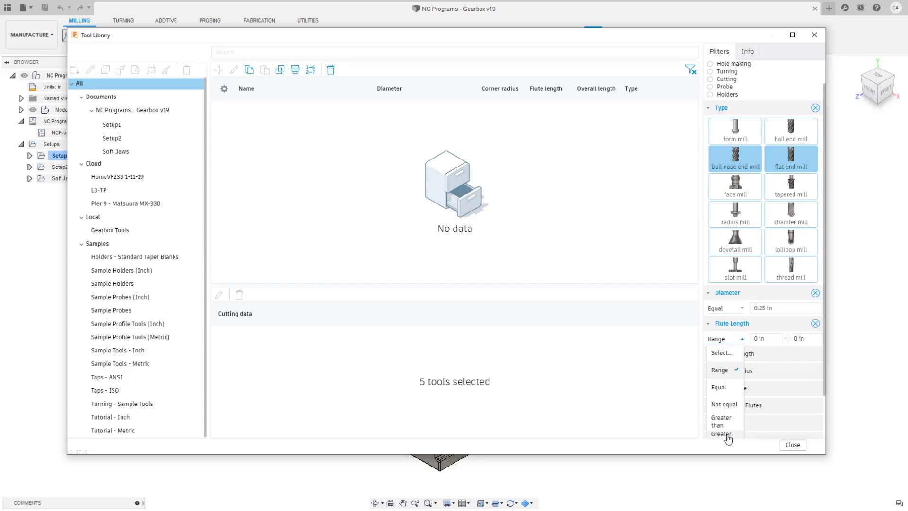
scroll(726, 393, down, 2)
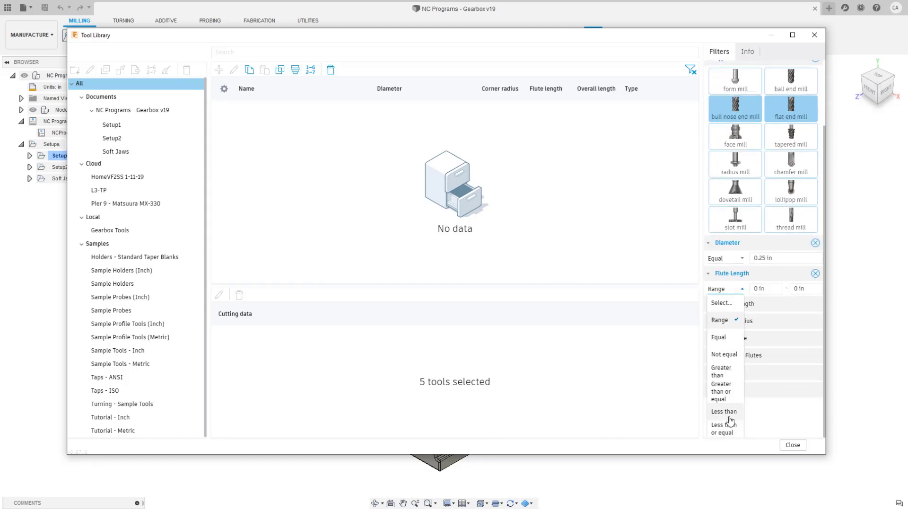
click(735, 411)
click(761, 326)
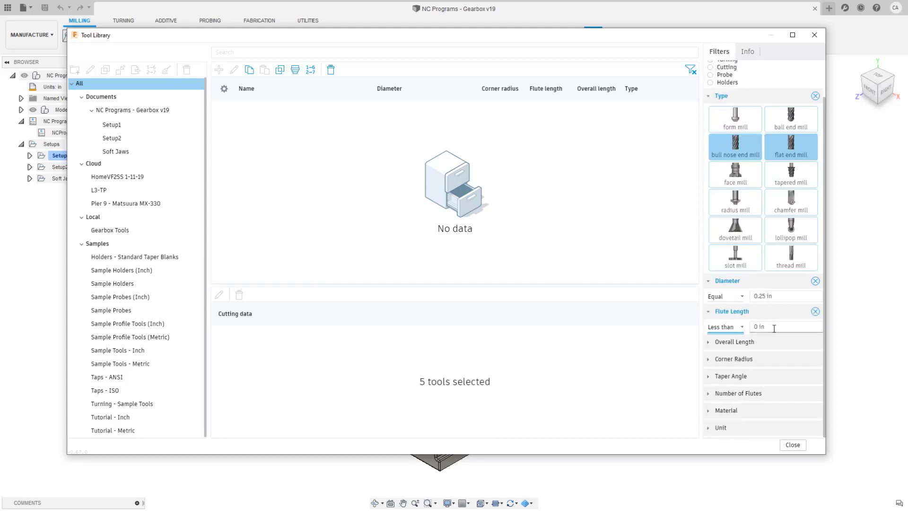
drag(761, 327, 748, 331)
text(0.5)
key(Return)
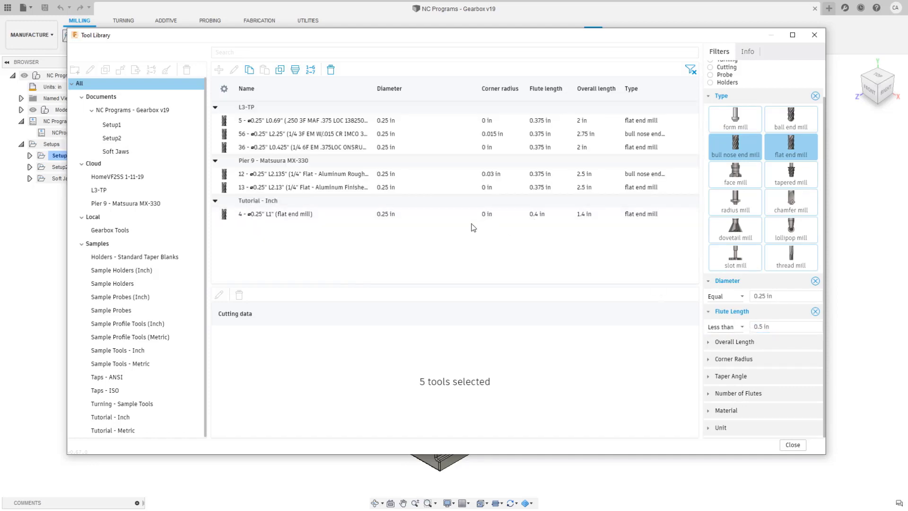
- Check the information of L3-TP tool 5 among the filtered tools and clear all filters
click(326, 121)
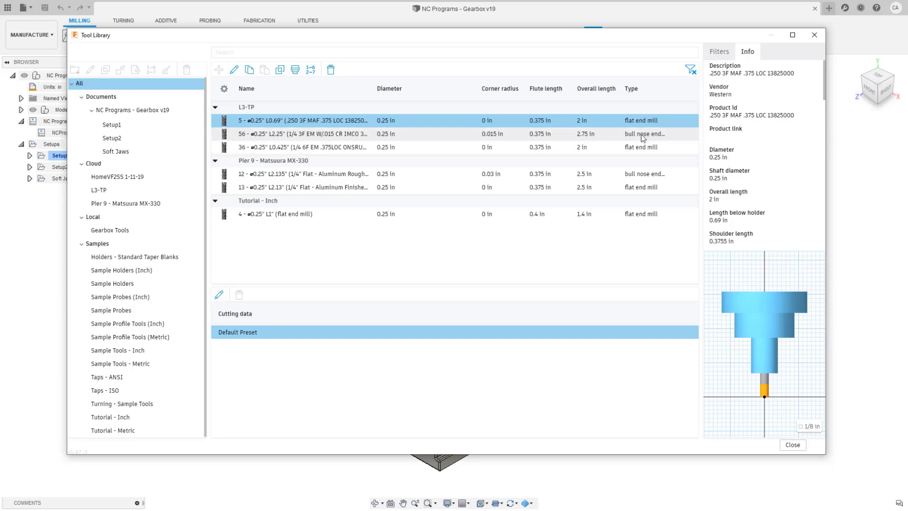
click(719, 51)
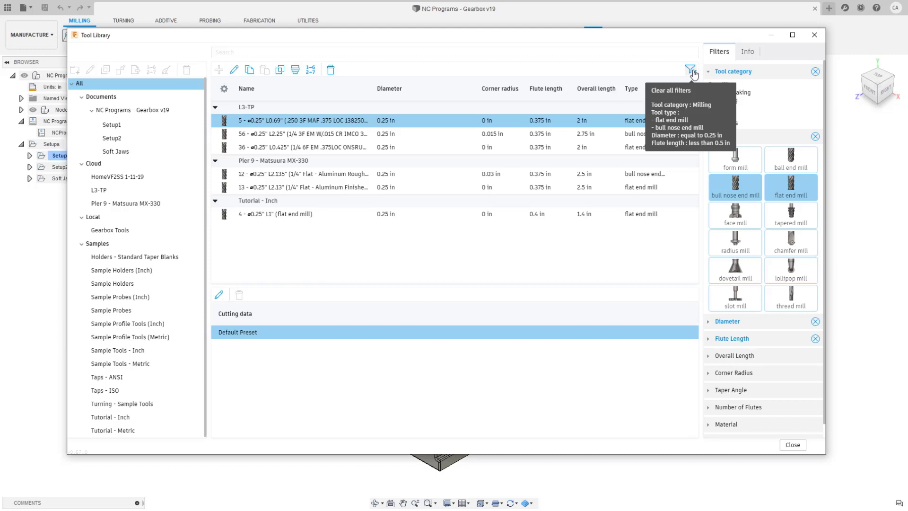
click(691, 71)
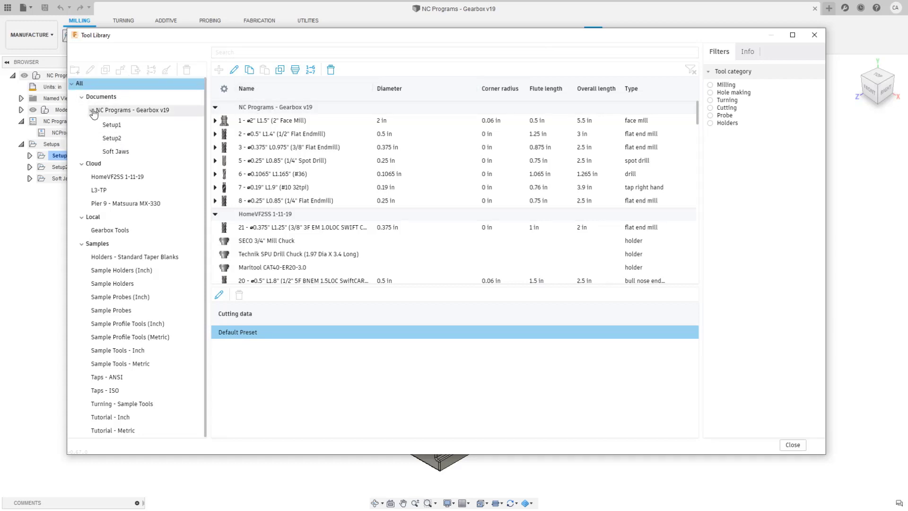
- Start a new flat end mill in the NC Programs - Gearbox v19 document library
double_click(118, 114)
click(126, 113)
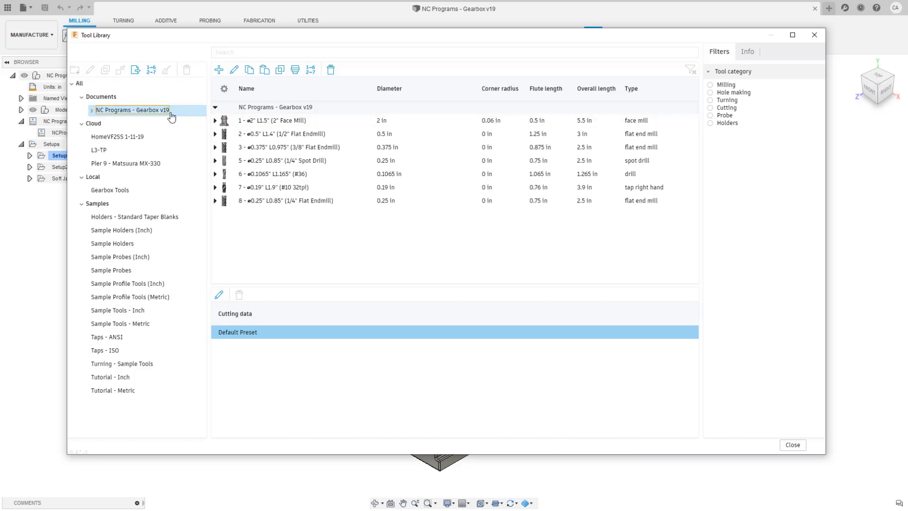
click(218, 70)
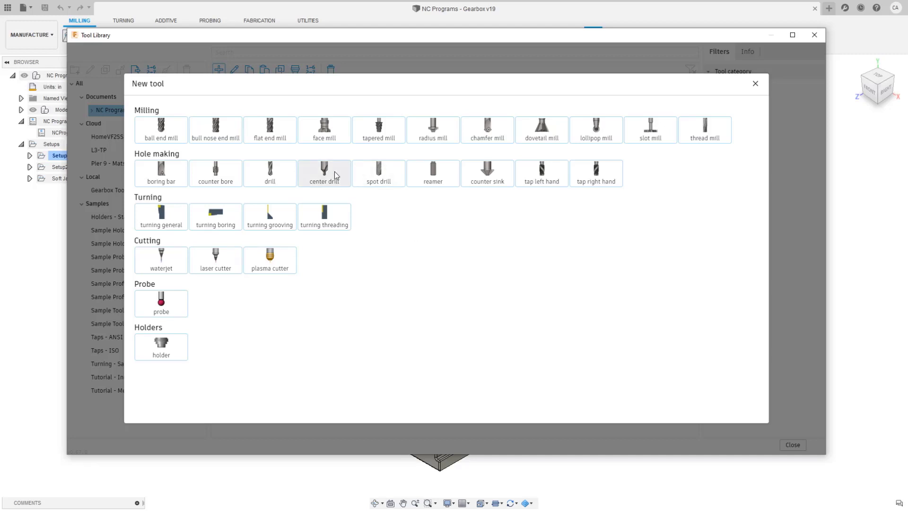
click(279, 129)
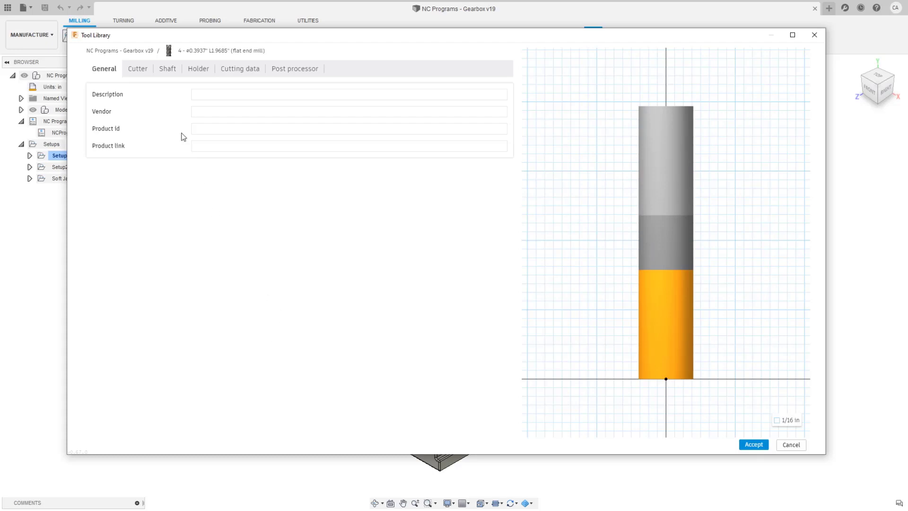
- Go through the new end mill's cutter geometry values, from diameter and shaft diameter to the shoulder and flute lengths
click(135, 70)
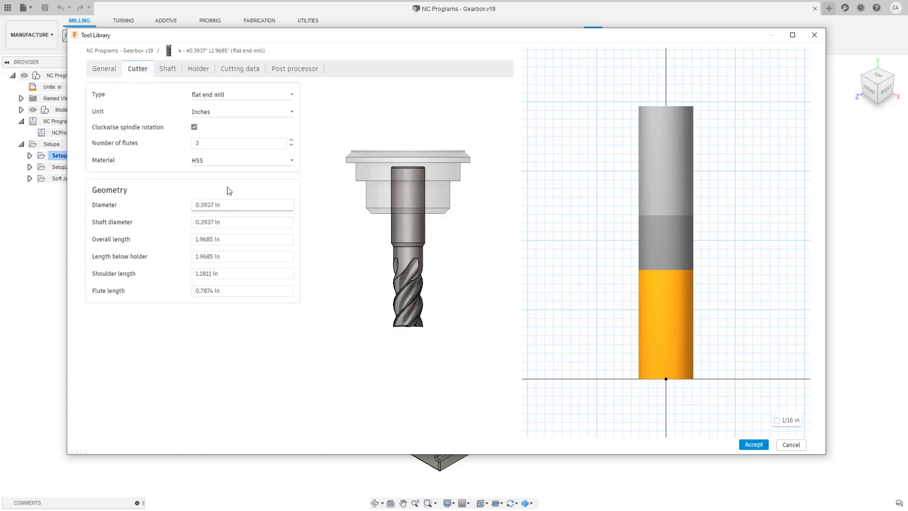
click(235, 208)
click(235, 219)
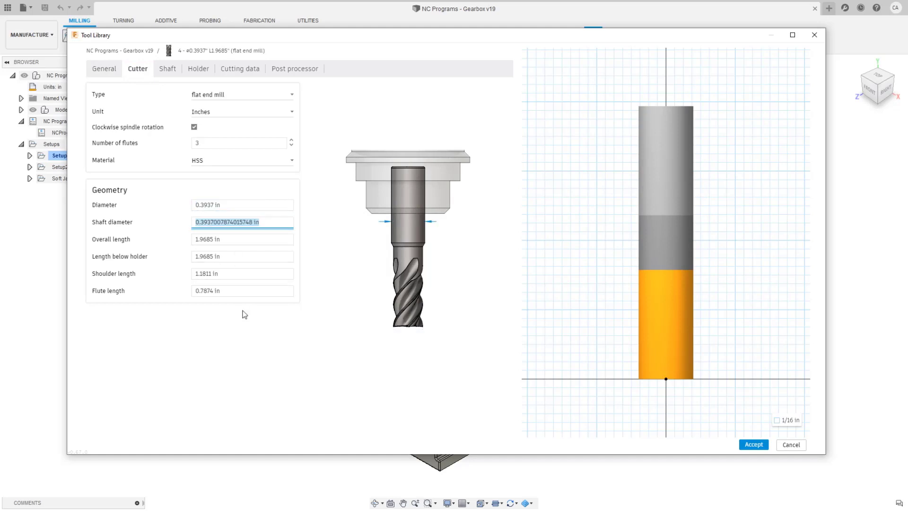
click(242, 240)
click(243, 254)
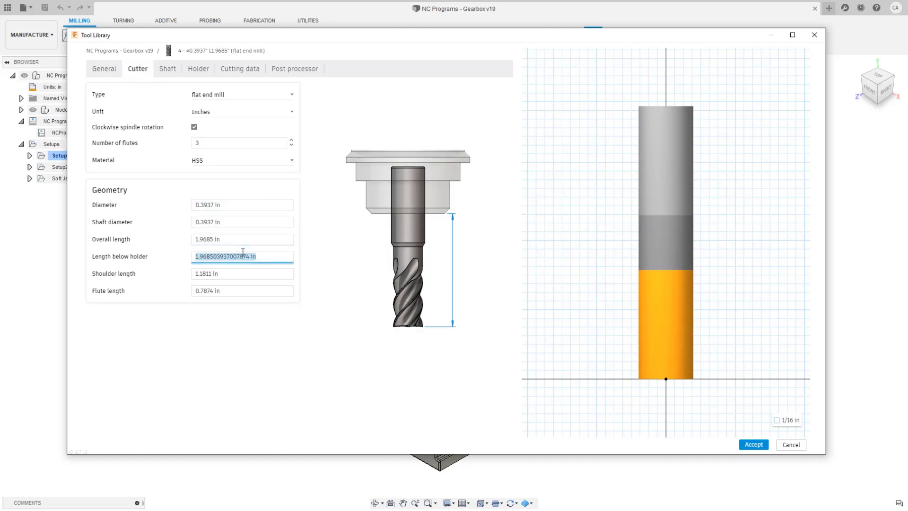
click(239, 273)
click(231, 291)
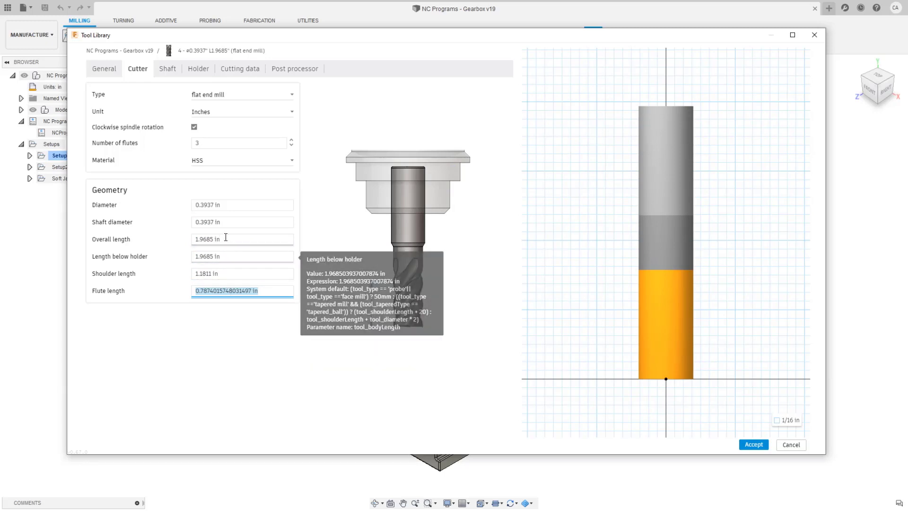
- Set the end mill's cutter diameter to 0.25 in
click(226, 204)
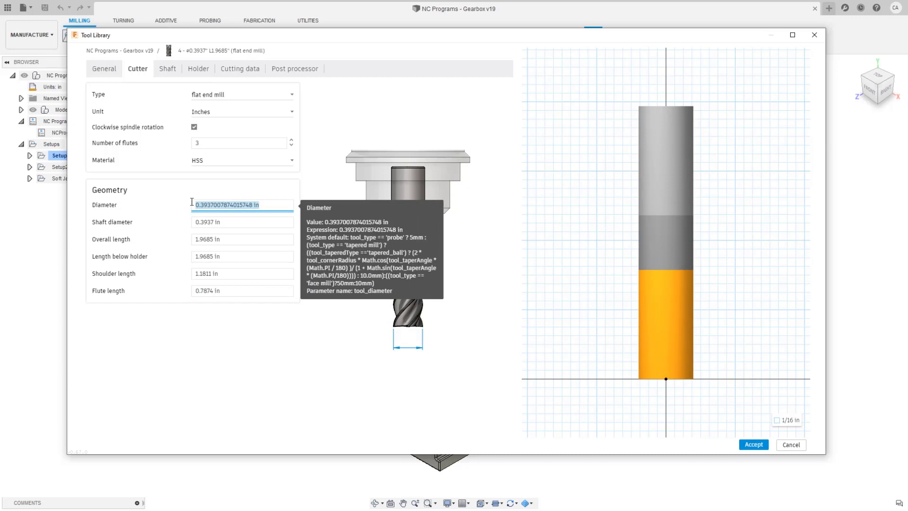
text(0.25)
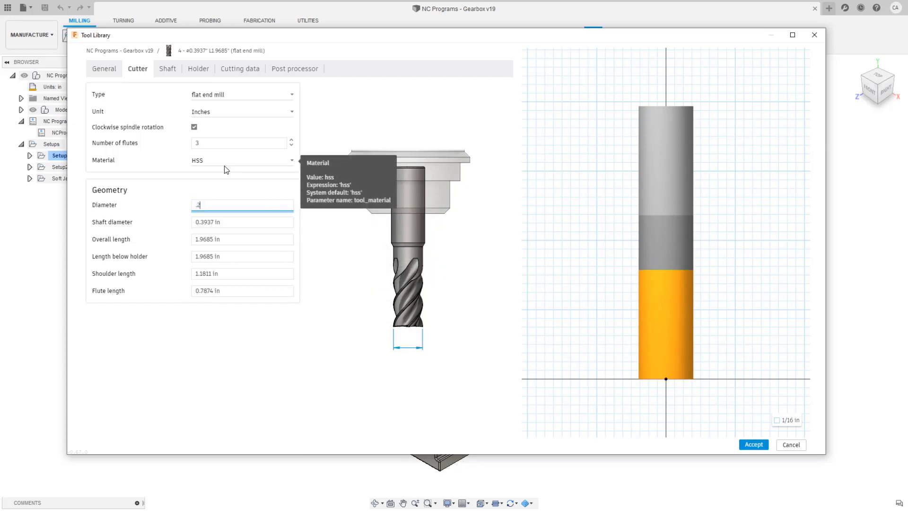
key(Return)
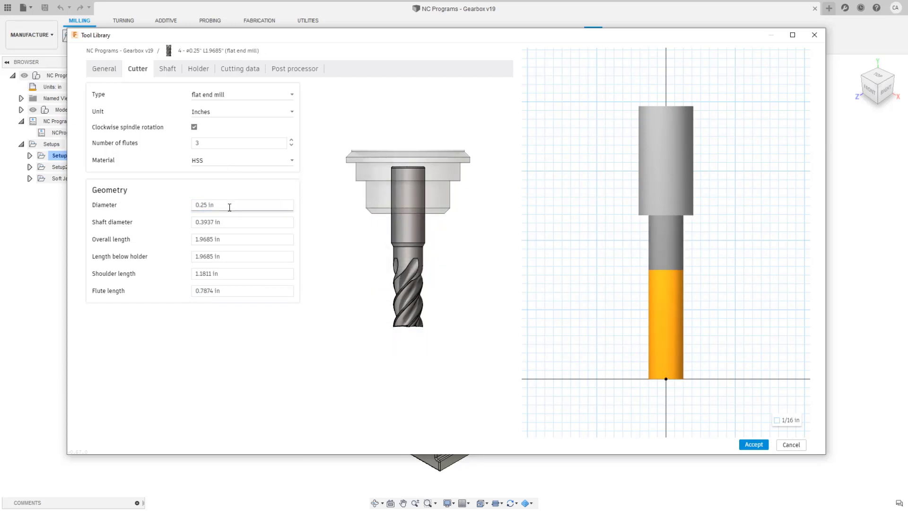
click(229, 222)
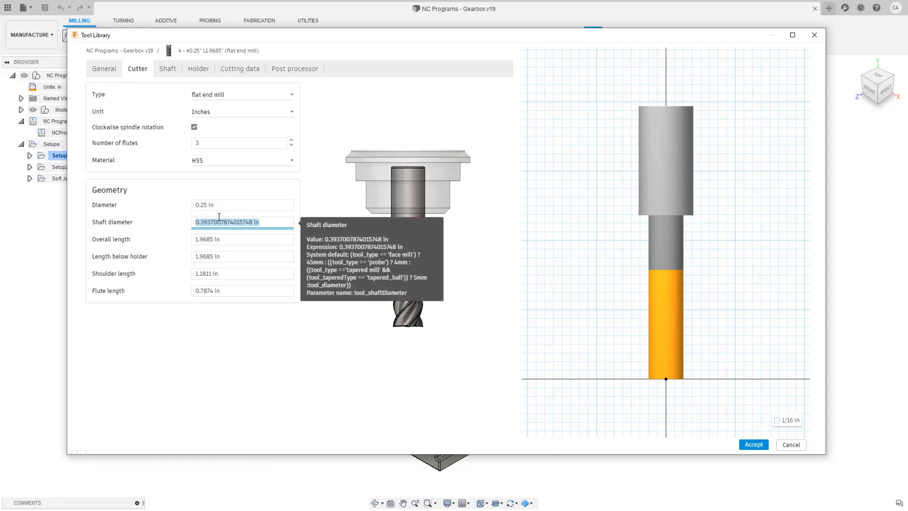
click(227, 204)
text(.25)
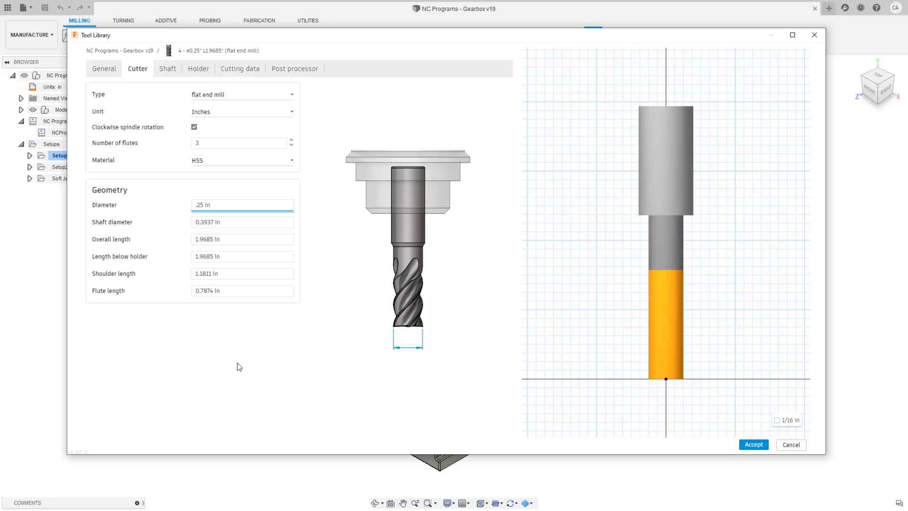
- Link the shaft diameter to the cutter diameter with the expression tool_diameter and check the resulting formula
click(235, 224)
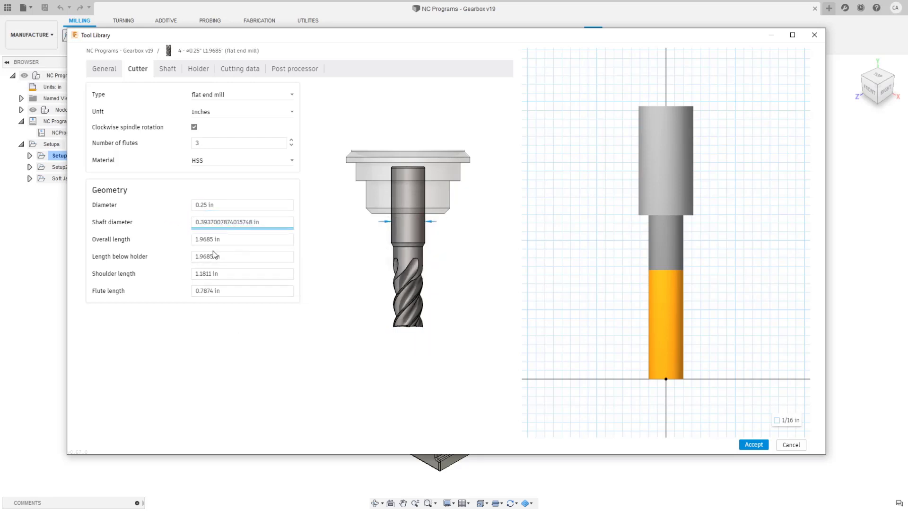
drag(260, 222, 169, 215)
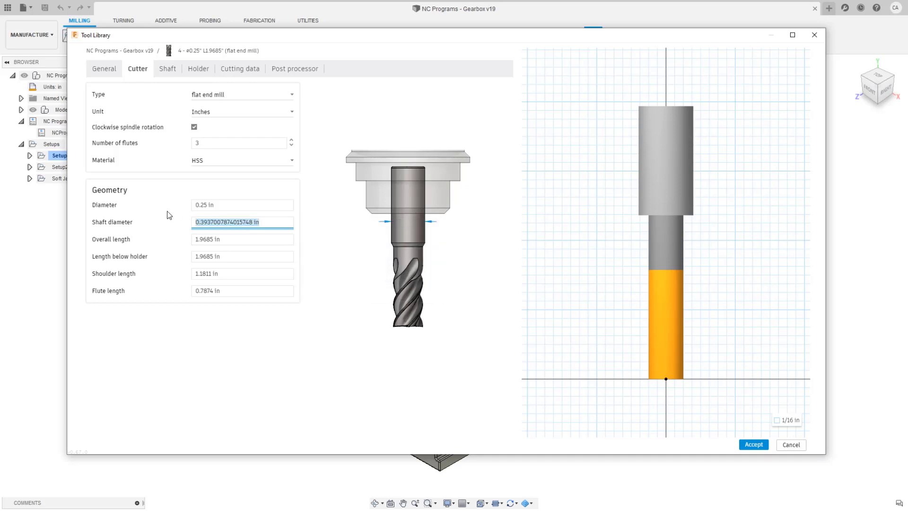
text(tool)
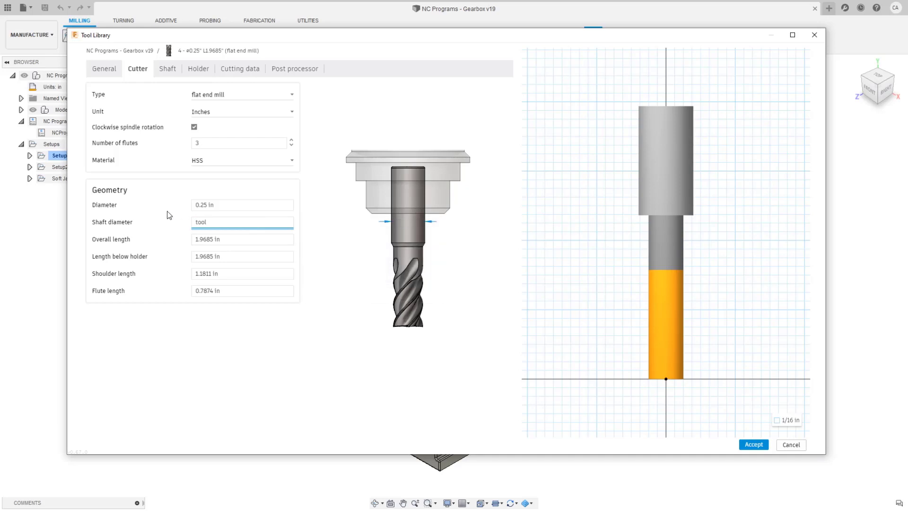
text(_diameter)
key(Return)
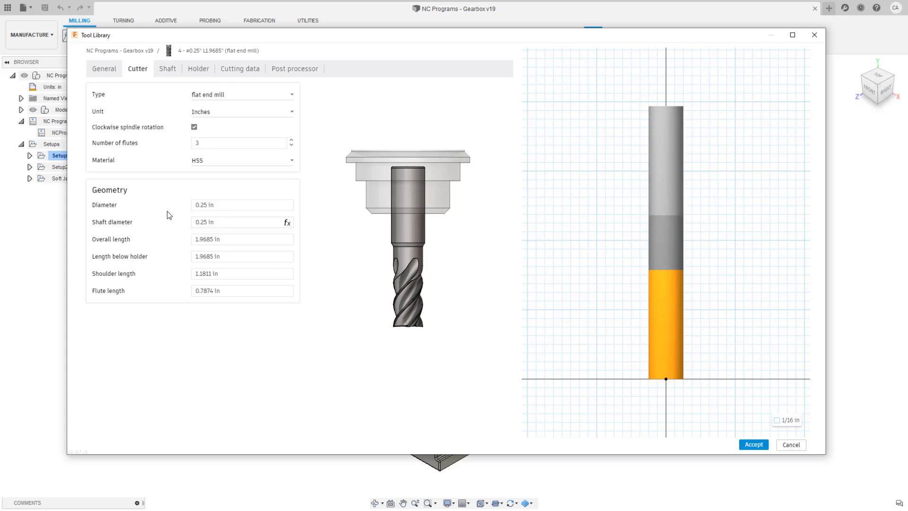
mouse_move(218, 221)
click(235, 223)
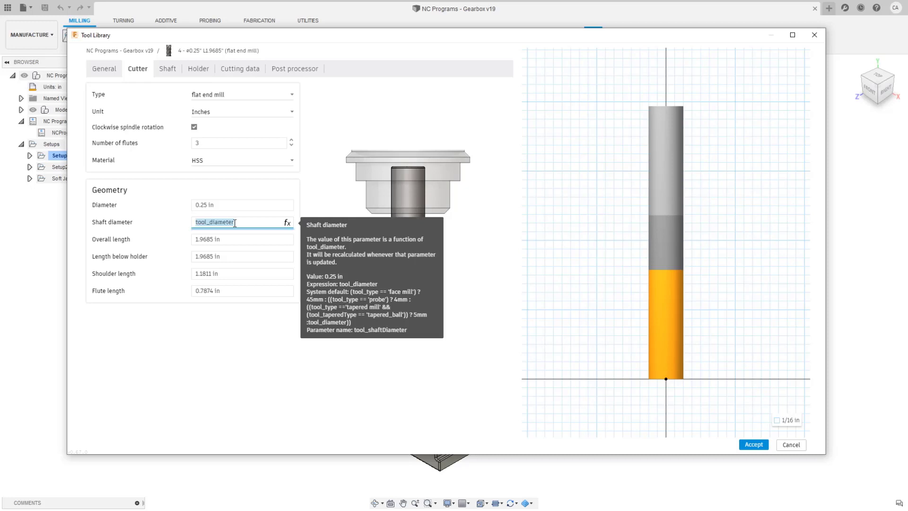
- Review the end mill's overall length, length below holder, shoulder length and flute length
click(254, 239)
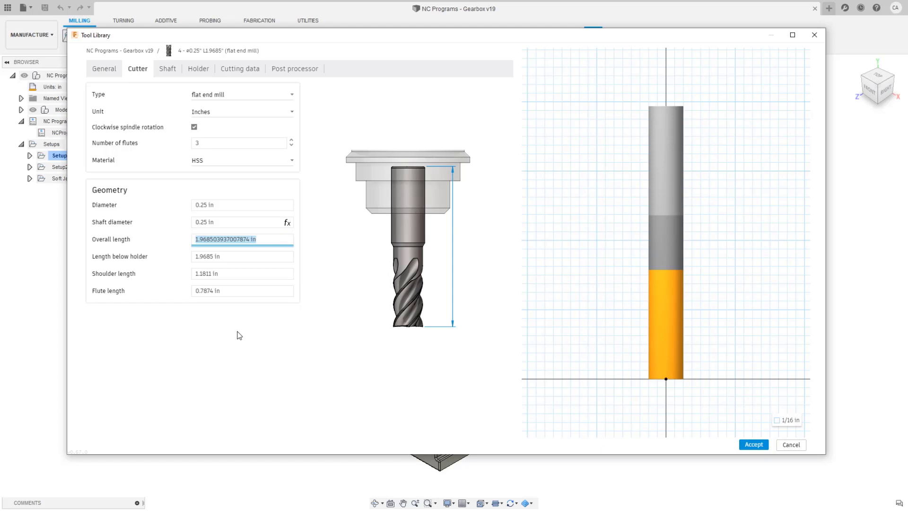
drag(248, 257, 189, 257)
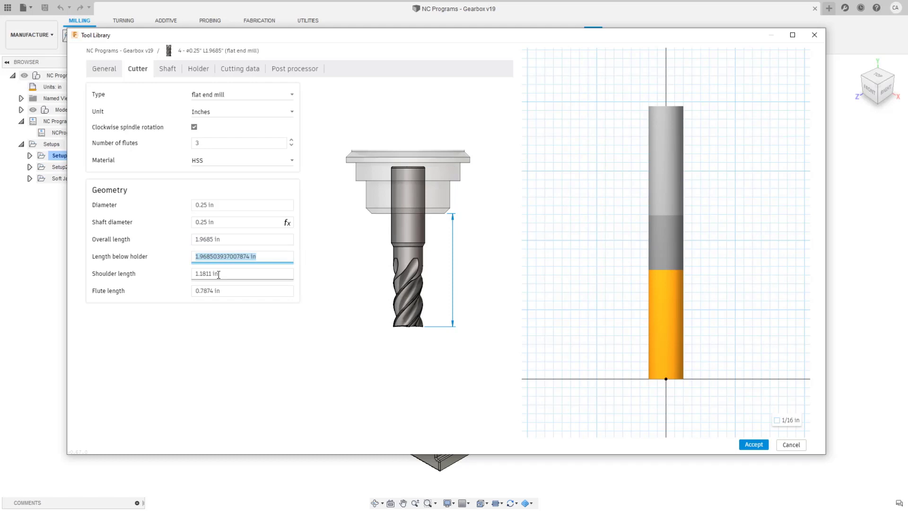
click(238, 274)
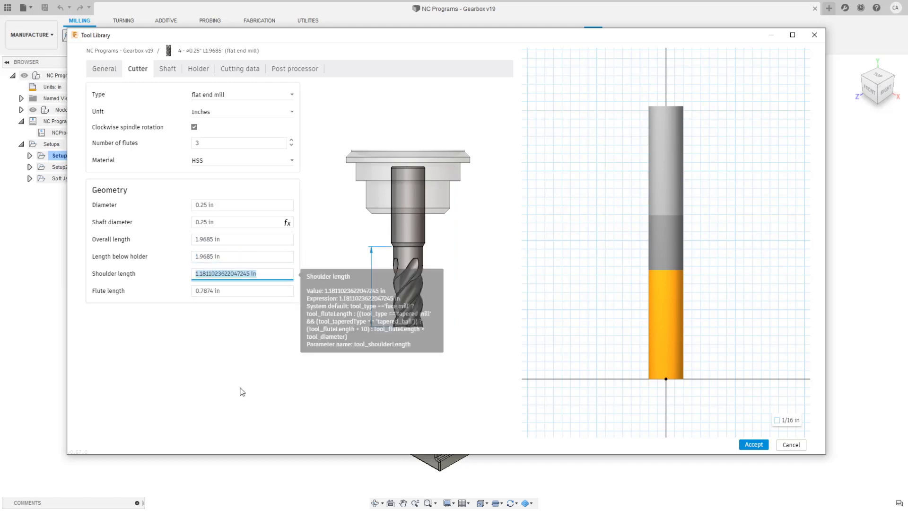
click(241, 292)
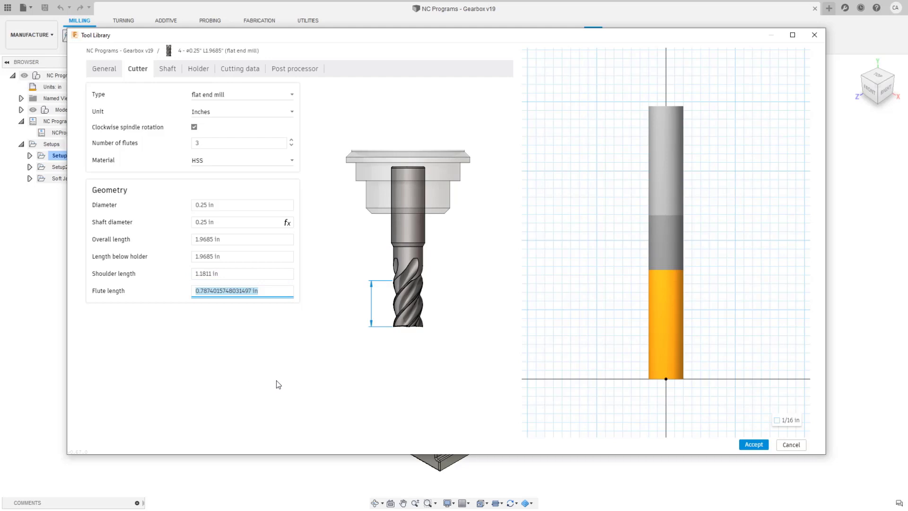
- Assign the DZ CAT40-ER16-63HP-ERC holder from the HomeVF2SS 1-11-19 library to the end mill
click(202, 72)
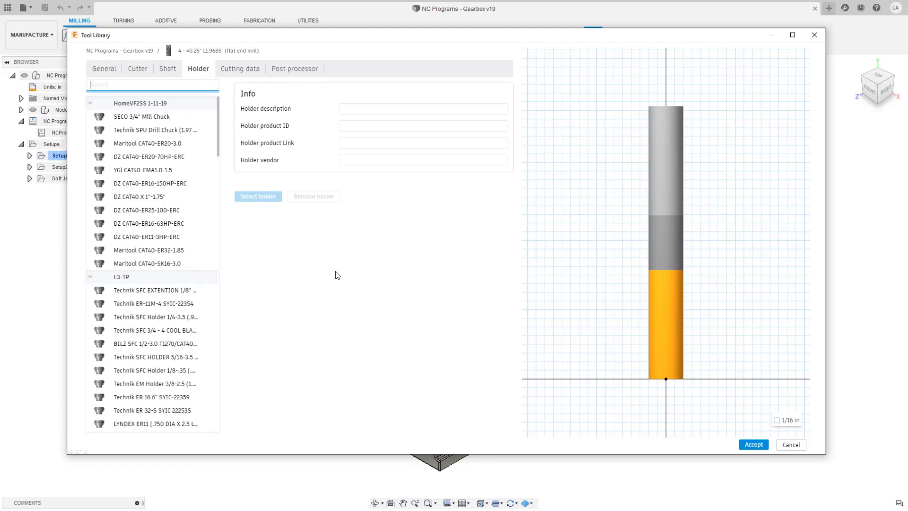
click(190, 171)
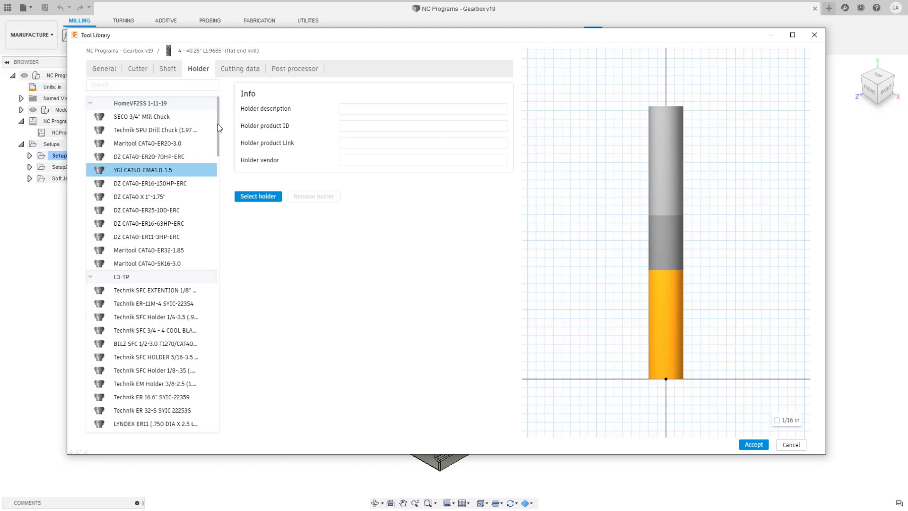
mouse_move(218, 123)
mouse_down()
mouse_move(215, 395)
mouse_move(216, 109)
mouse_up()
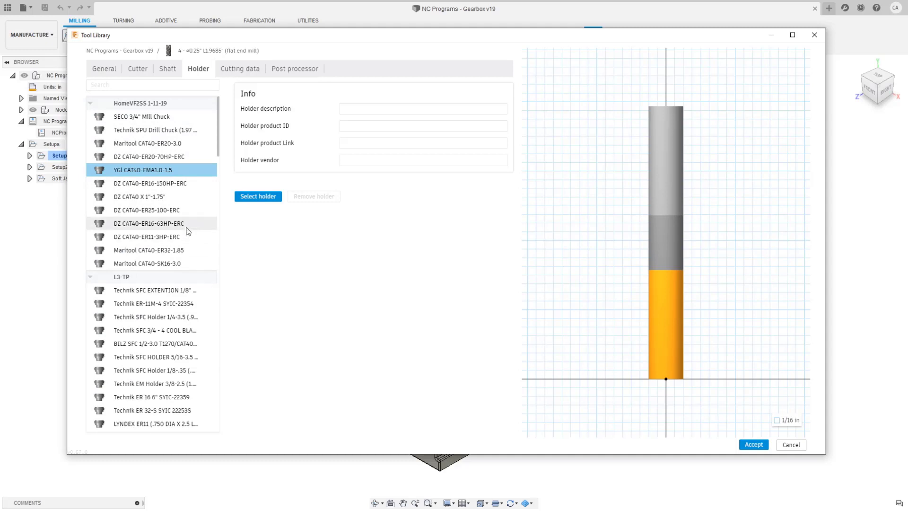
click(151, 213)
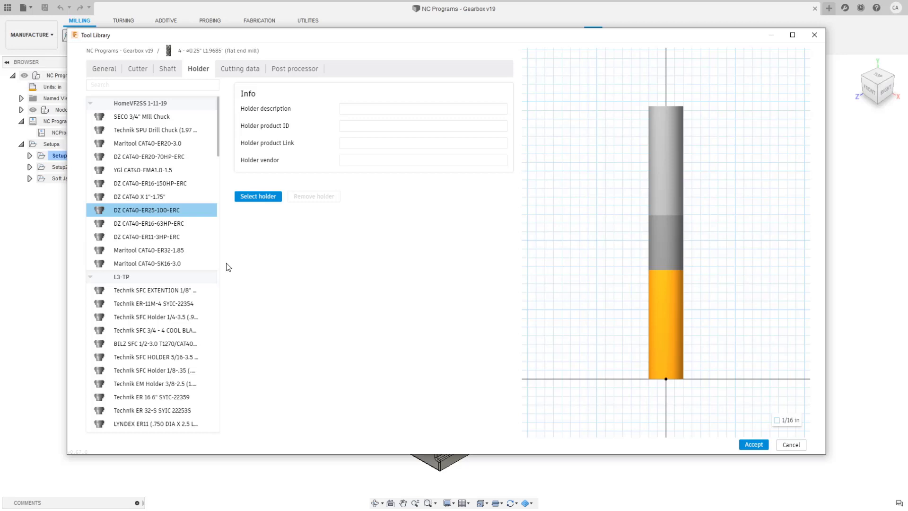
click(154, 224)
click(253, 197)
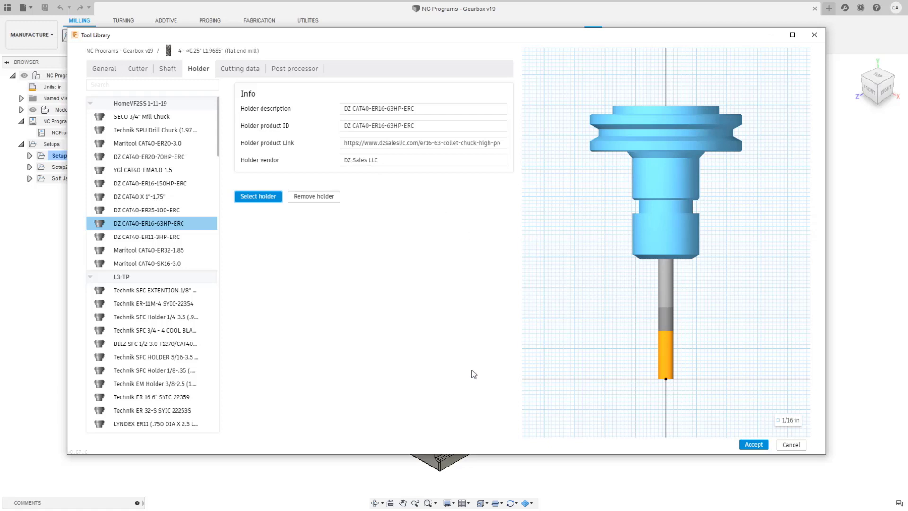
- Enable stepdown and stepover in the default preset's cutting data and keep the coolant on Flood
click(239, 69)
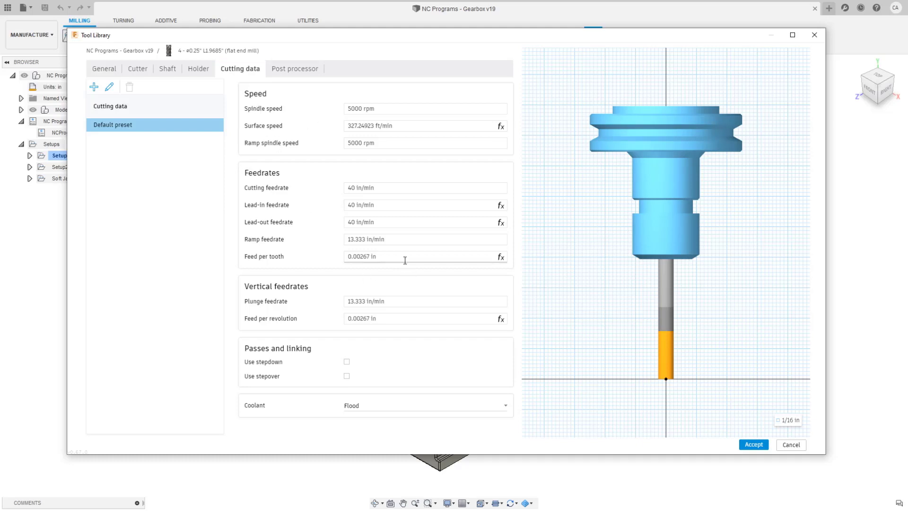
mouse_move(393, 261)
click(347, 362)
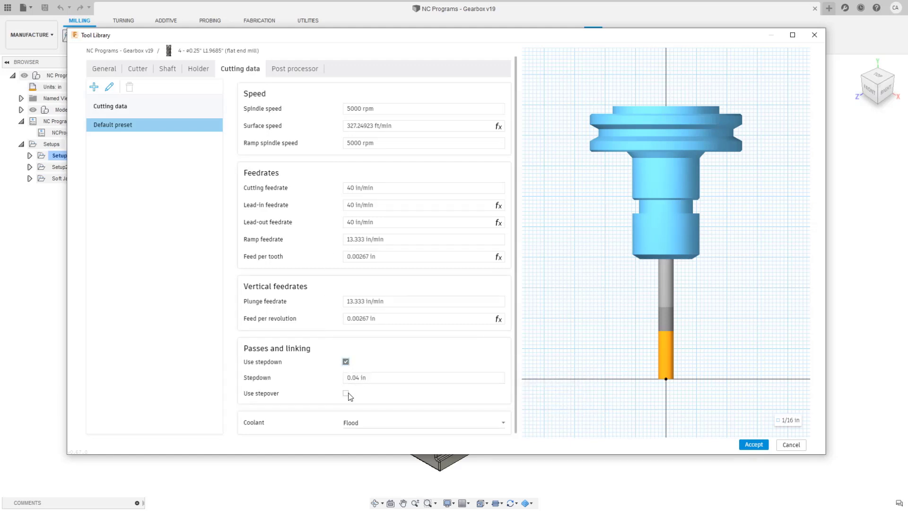
click(345, 393)
drag(515, 265, 516, 292)
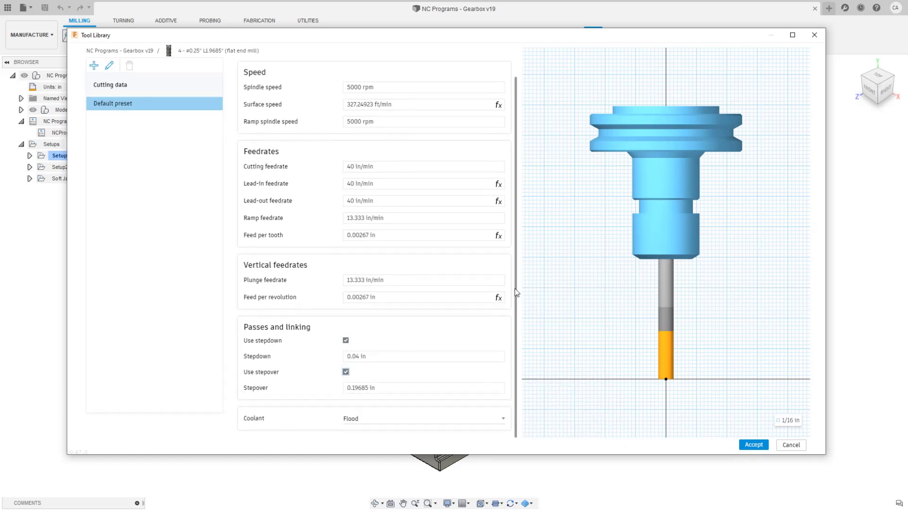
click(375, 355)
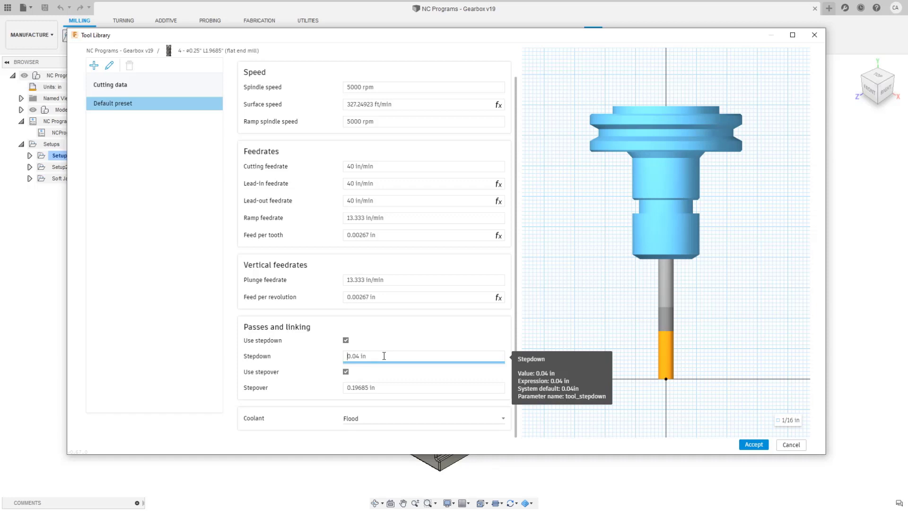
click(501, 419)
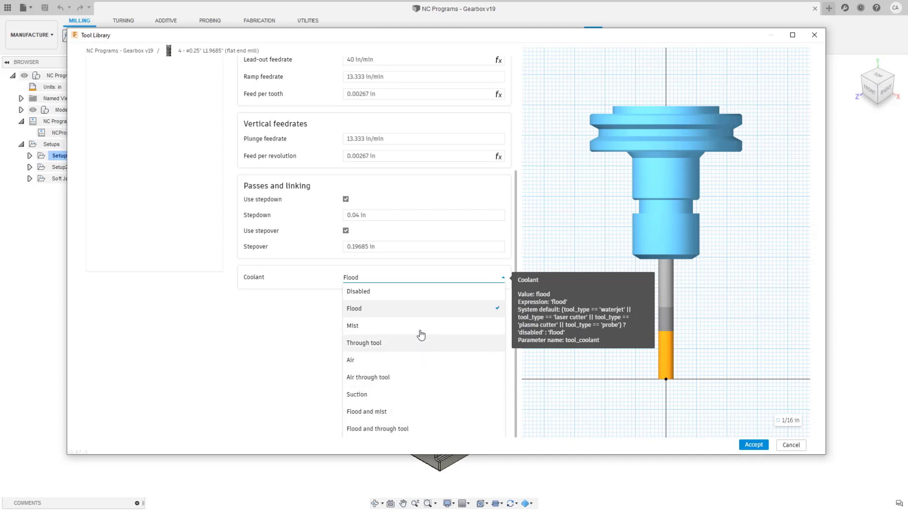
click(418, 314)
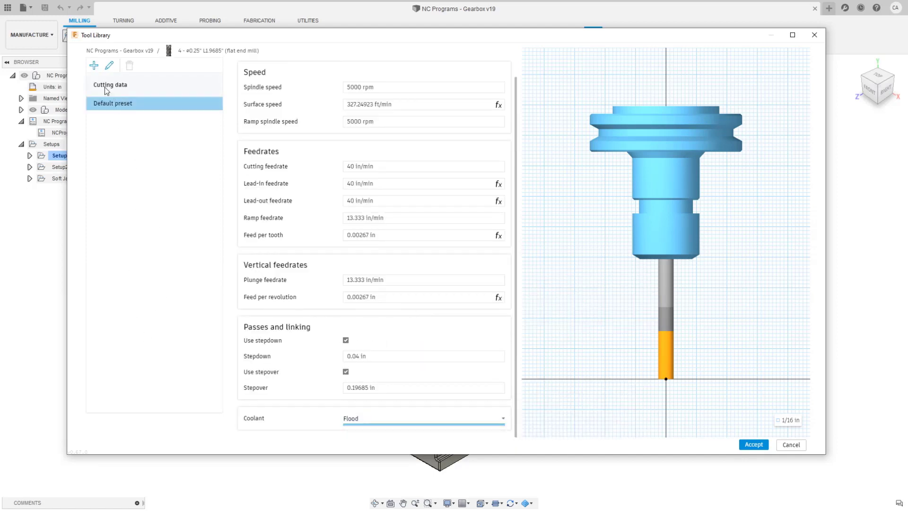
- Add four more presets to the end mill's cutting data
click(94, 65)
click(94, 65)
click(94, 65)
click(93, 66)
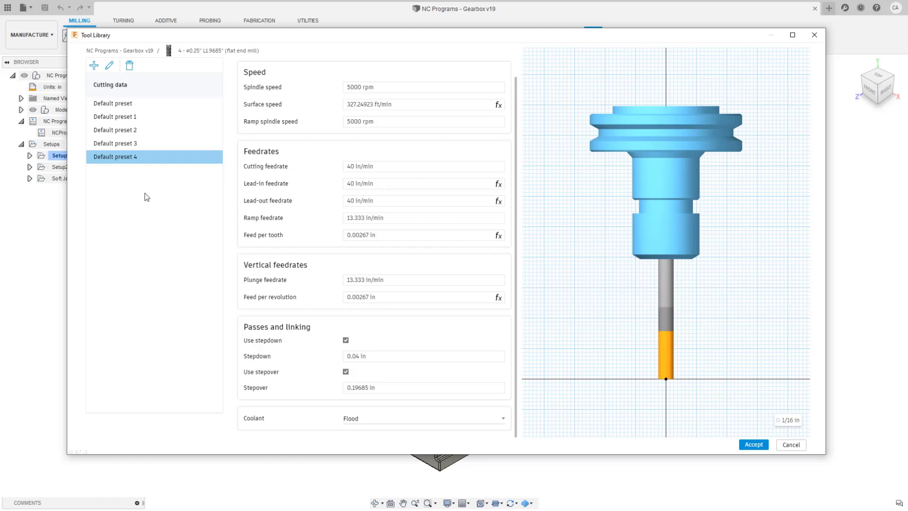
- Rename the first cutting data preset, Default preset, as Aluminum Slotting
click(128, 104)
right_click(129, 104)
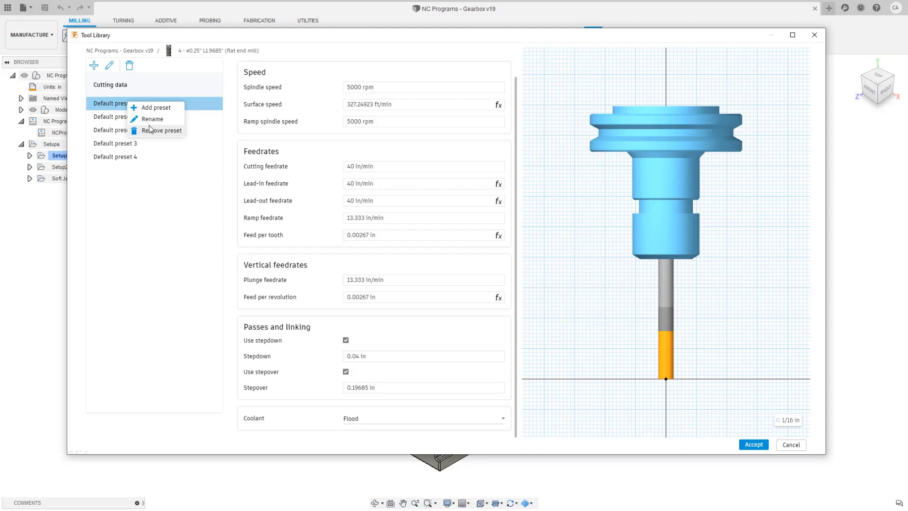
click(153, 118)
drag(141, 103, 88, 103)
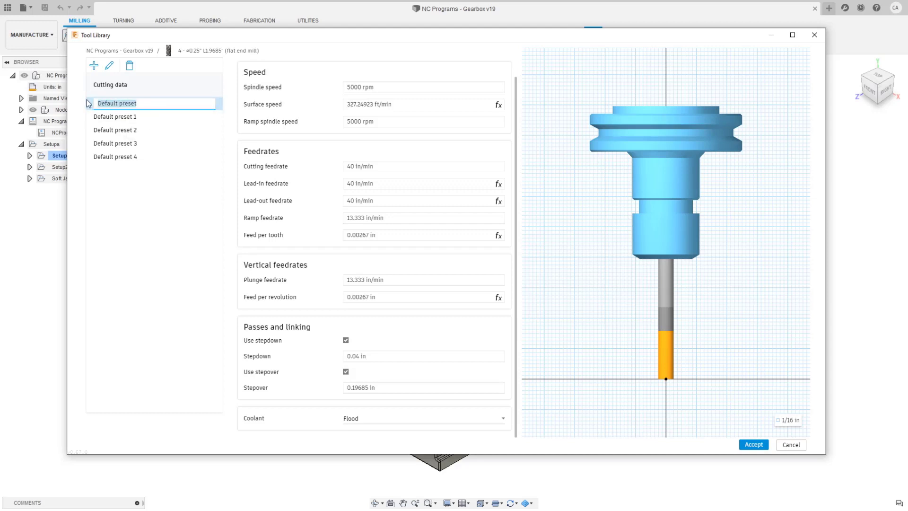
text(Aluminum SLow)
key(BackSpace)
key(BackSpace)
key(BackSpace)
text(lotting)
- Remove Default preset 1 from the cutting data presets
click(120, 116)
right_click(122, 118)
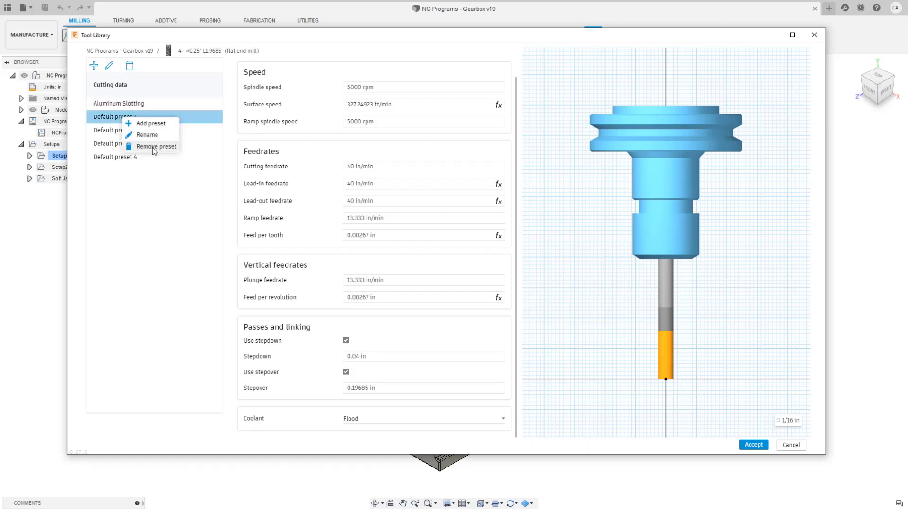
click(152, 147)
- Rename the cutting data preset Default preset 2 as Brass Finishing
right_click(129, 117)
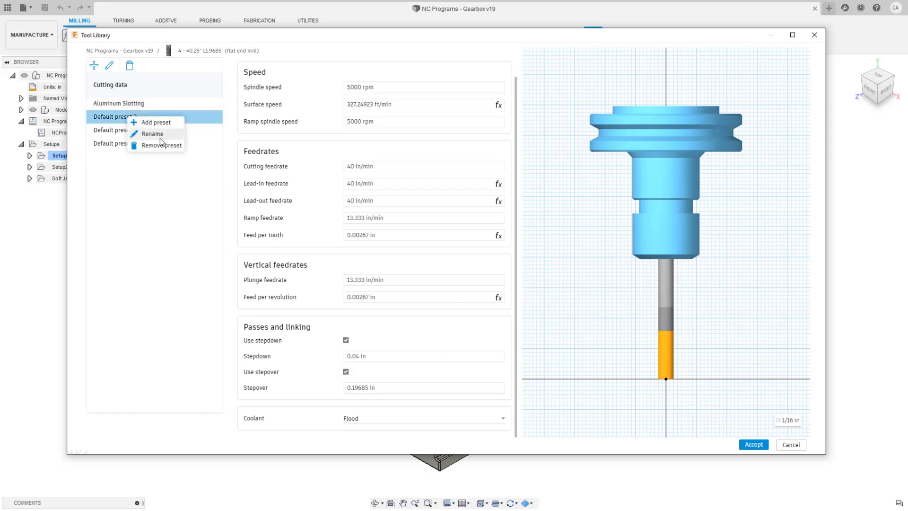
click(151, 134)
key(BackSpace)
key(BackSpace)
key(BackSpace)
key(BackSpace)
key(BackSpace)
key(BackSpace)
key(BackSpace)
key(BackSpace)
key(BackSpace)
key(BackSpace)
key(BackSpace)
key(BackSpace)
key(BackSpace)
key(BackSpace)
key(BackSpace)
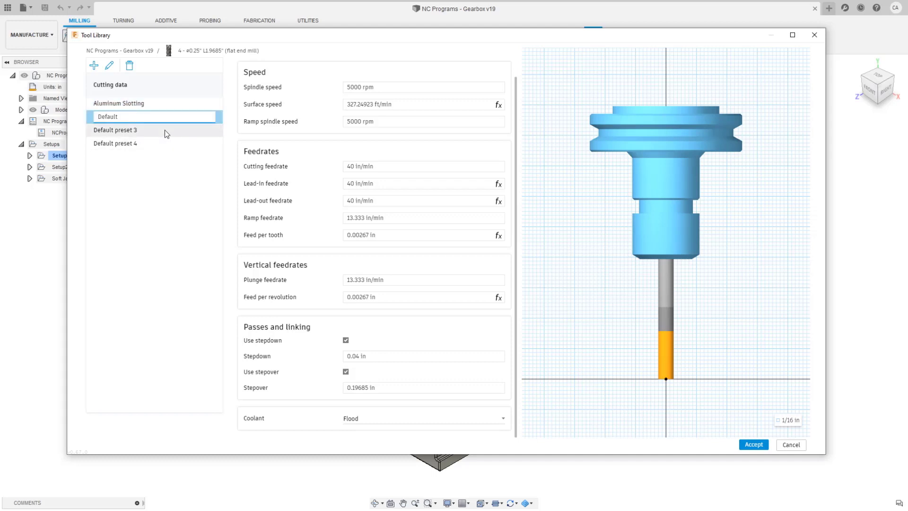
text(Brass Finishing)
key(Return)
- Compare the Aluminum Slotting and Brass Finishing presets and examine how Brass Finishing's spindle speed and surface speed depend on each other
click(141, 101)
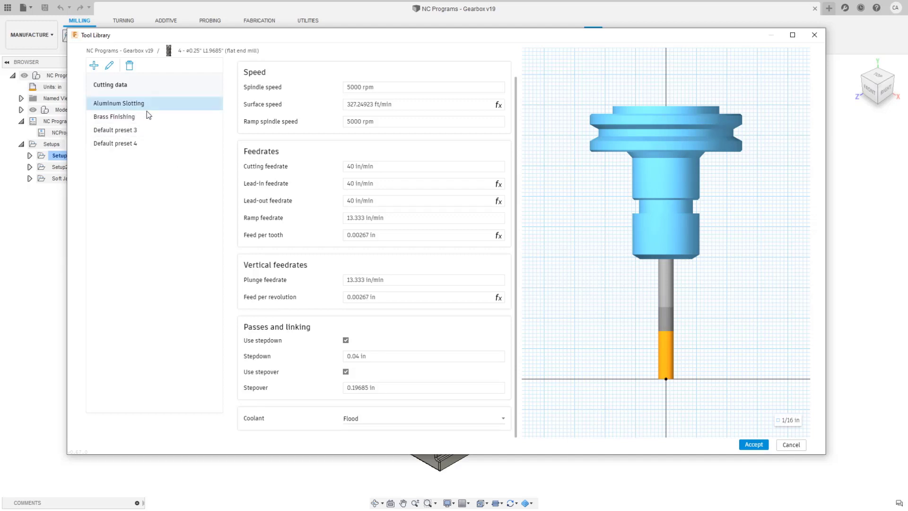
click(146, 116)
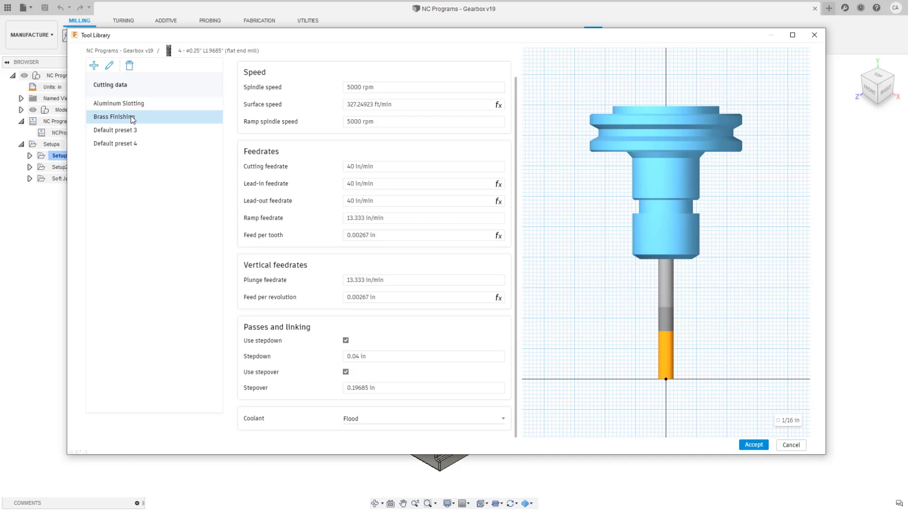
click(152, 106)
click(155, 117)
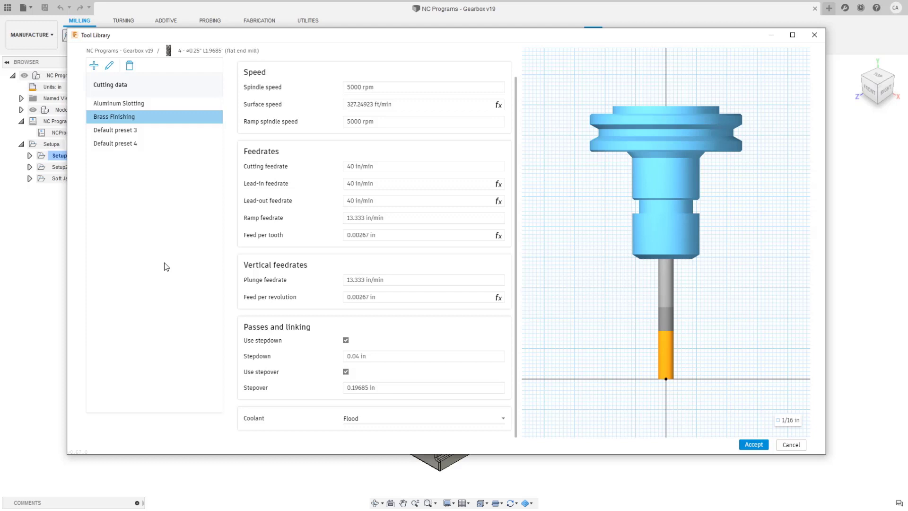
mouse_move(423, 104)
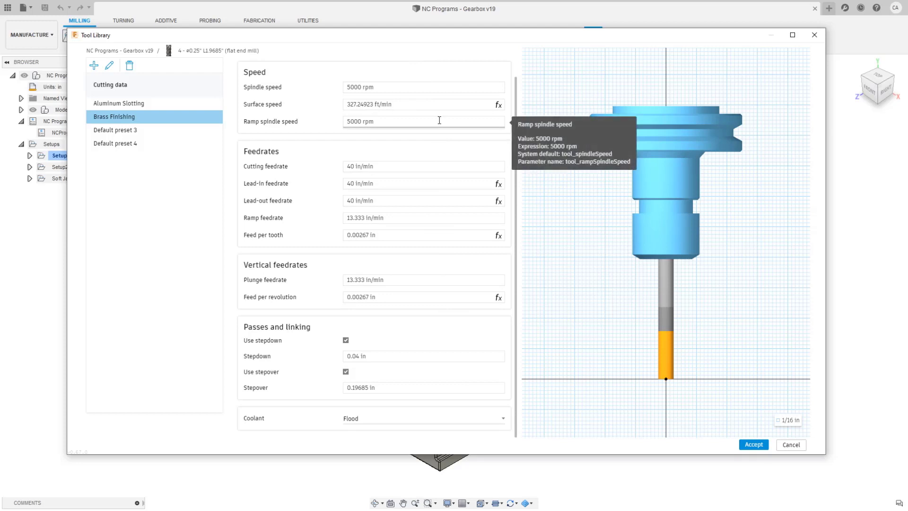
click(381, 89)
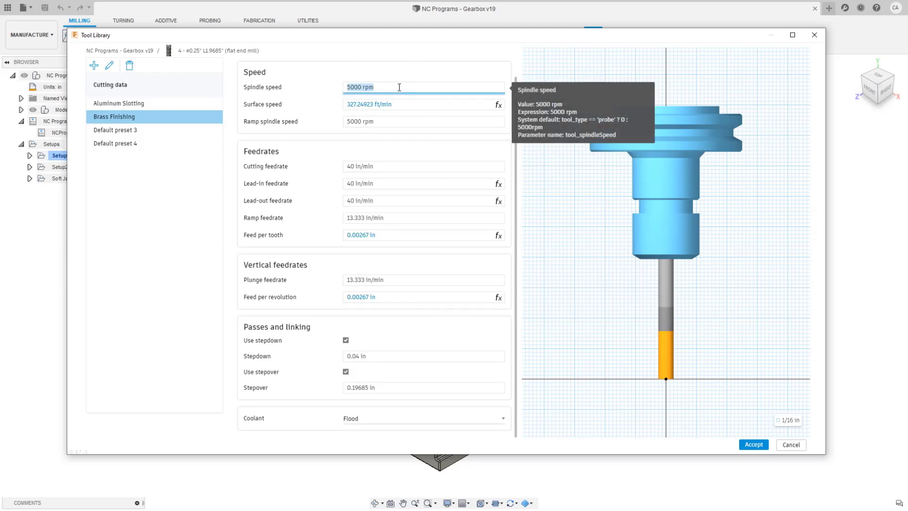
click(409, 105)
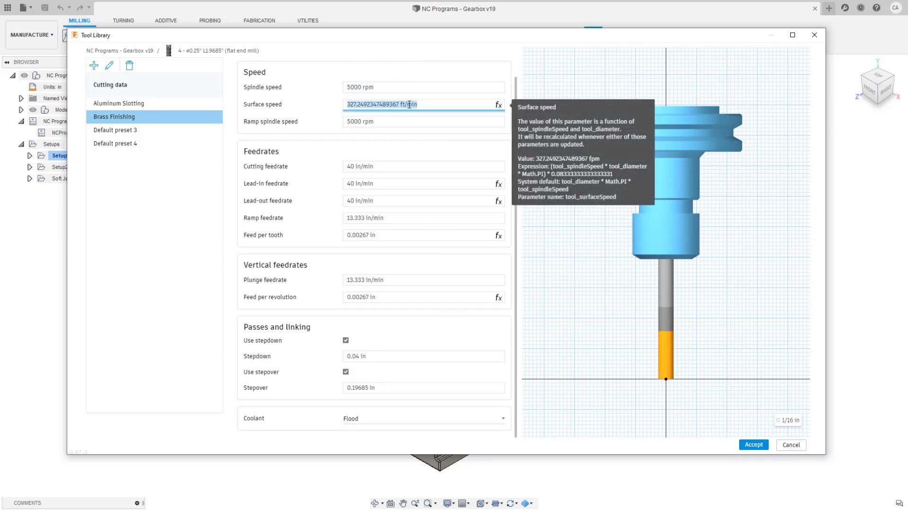
click(404, 89)
click(411, 103)
click(416, 87)
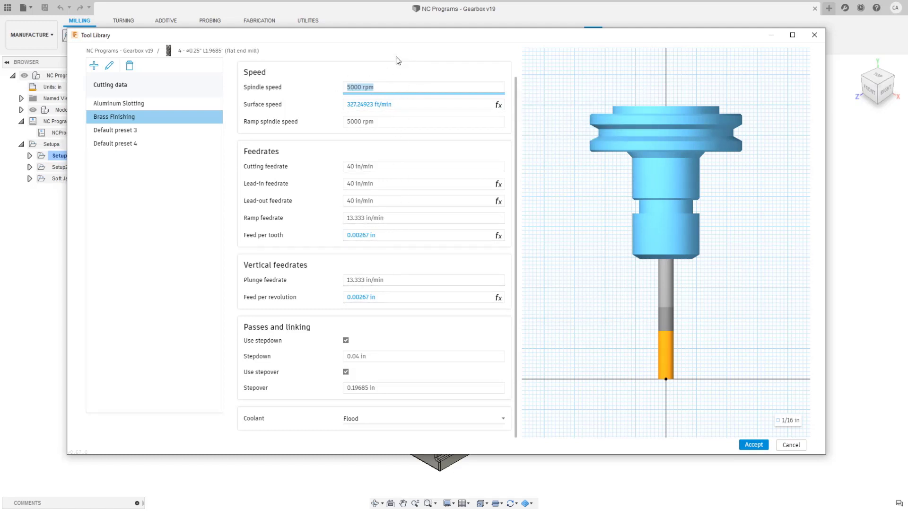
- Set the Brass Finishing preset's surface speed to 300 ft/min and check the expression driving its spindle speed
mouse_move(331, 101)
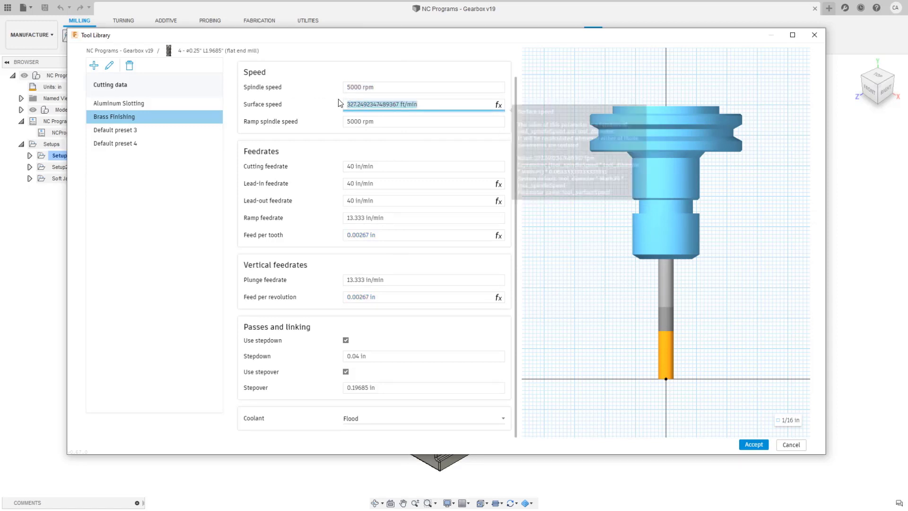
text(300)
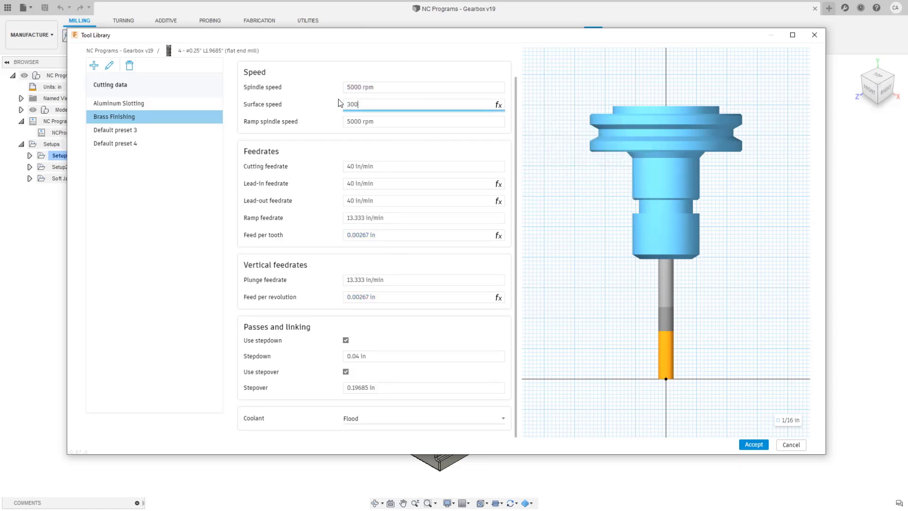
key(Return)
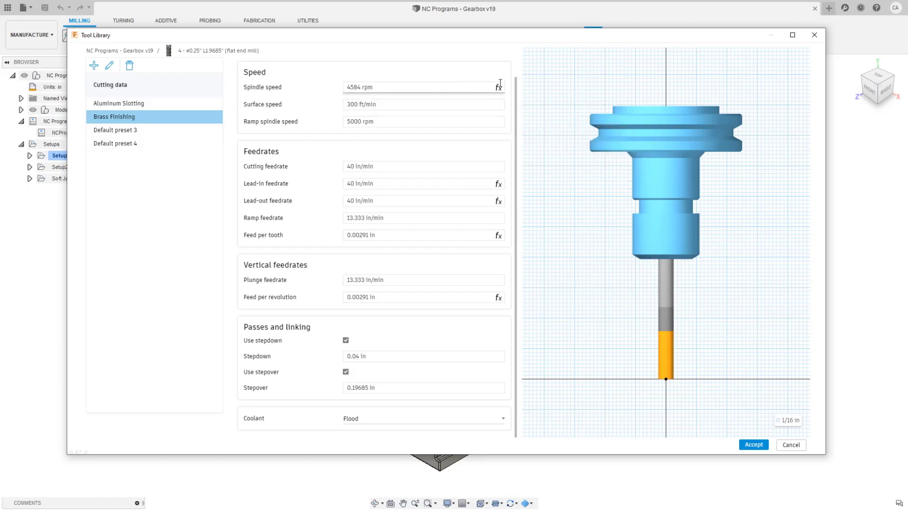
mouse_move(500, 83)
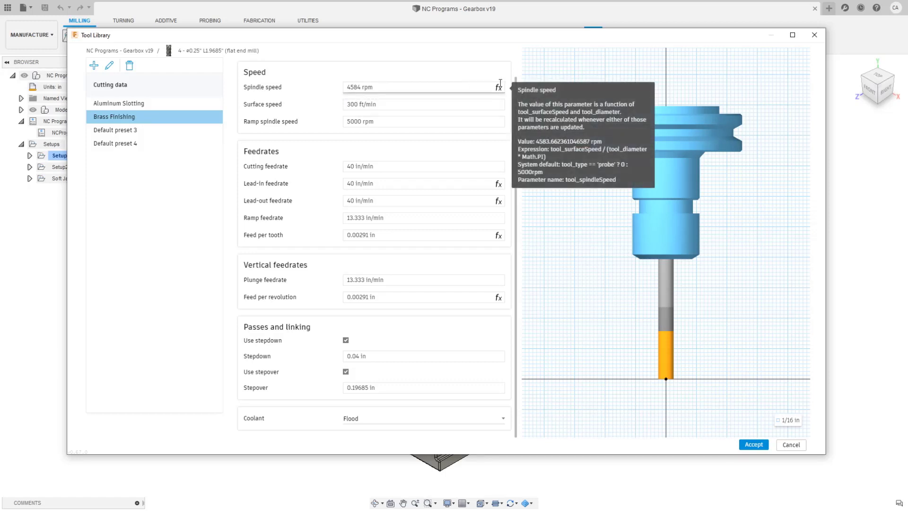
click(411, 103)
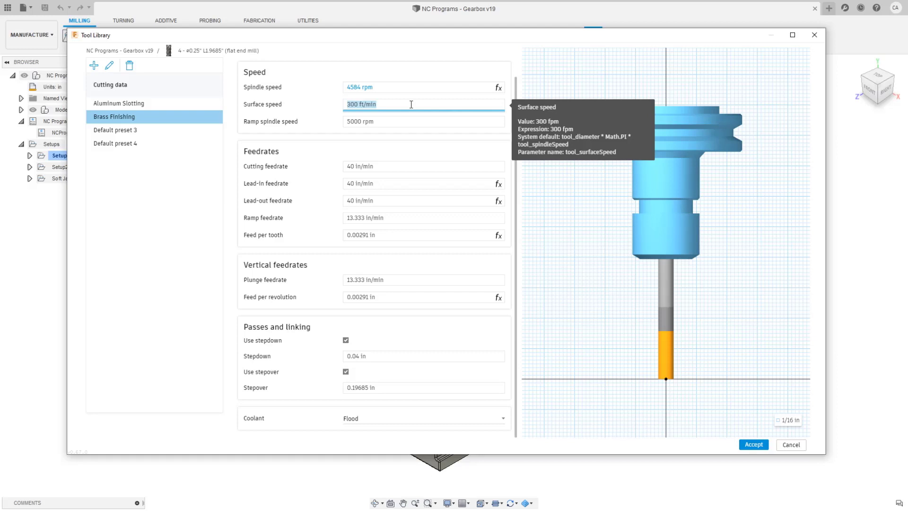
mouse_move(388, 87)
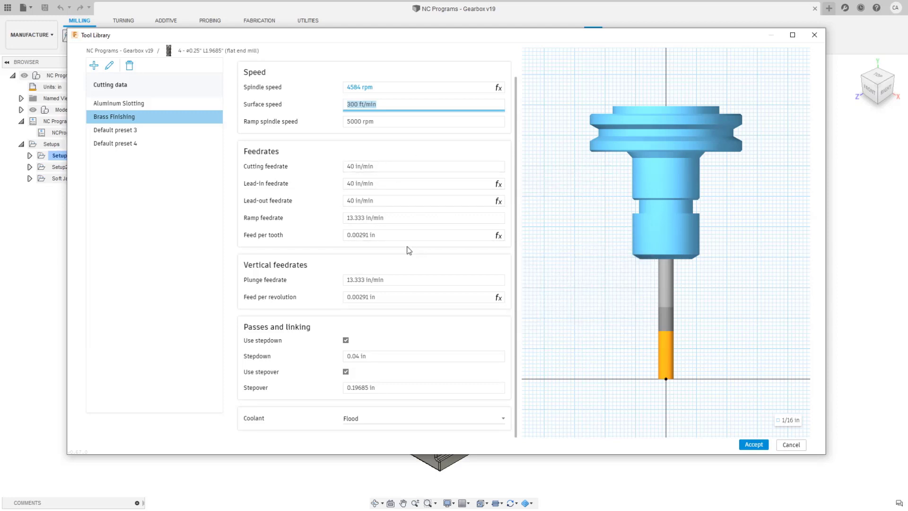
- Set the Brass Finishing preset's feed per tooth to 0.005 in and check which values depend on the spindle speed
mouse_move(397, 237)
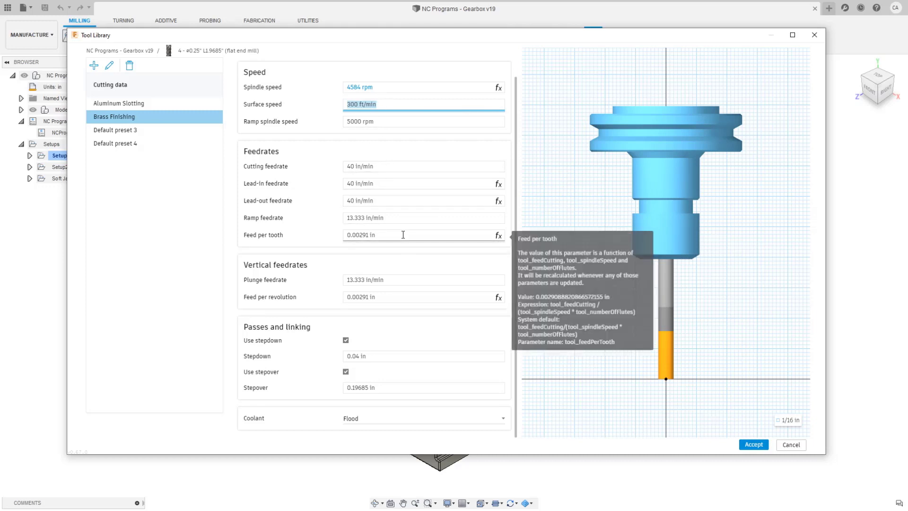
click(401, 235)
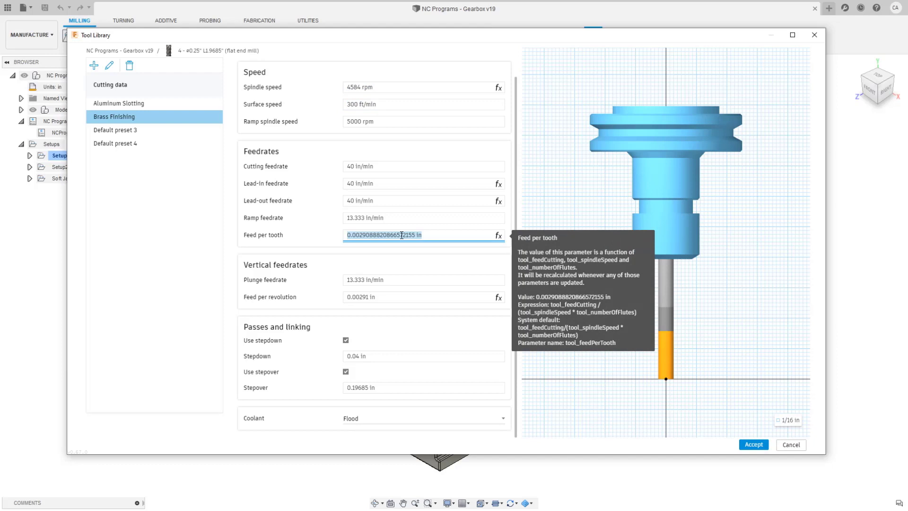
text(.005)
key(Return)
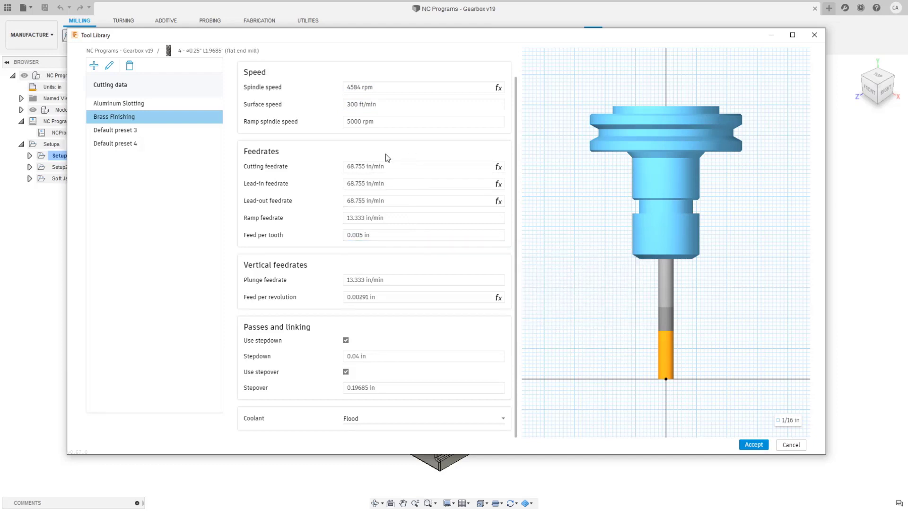
click(394, 88)
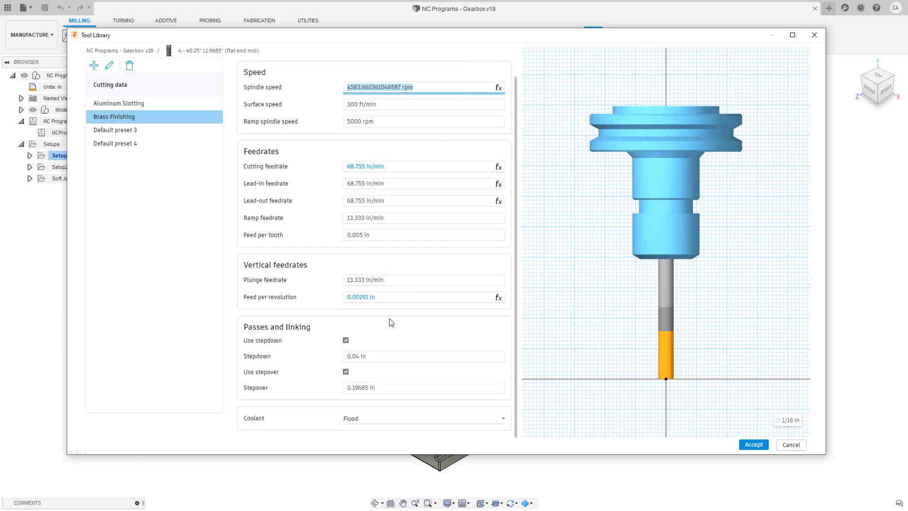
- Set the Brass Finishing preset's lead-in feedrate to the expression tool_feedCutting*.5
click(397, 182)
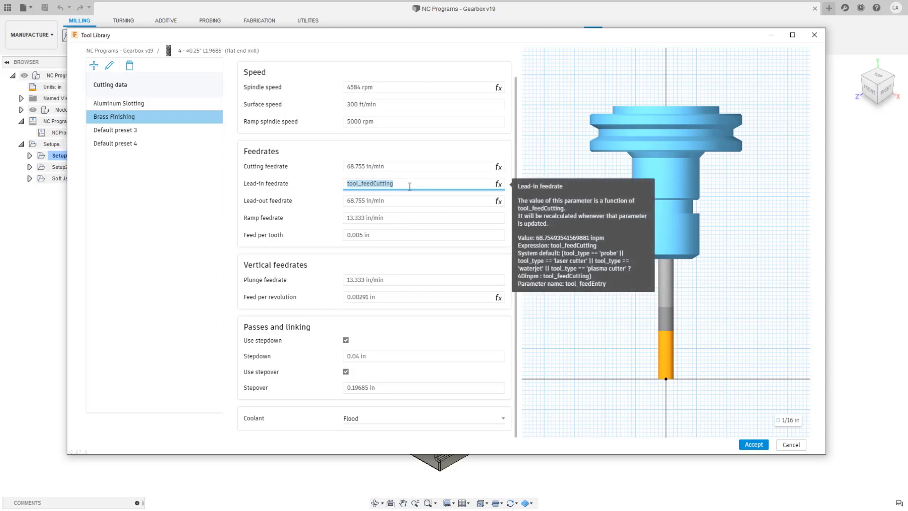
mouse_move(407, 167)
click(411, 185)
text(*.5)
key(Return)
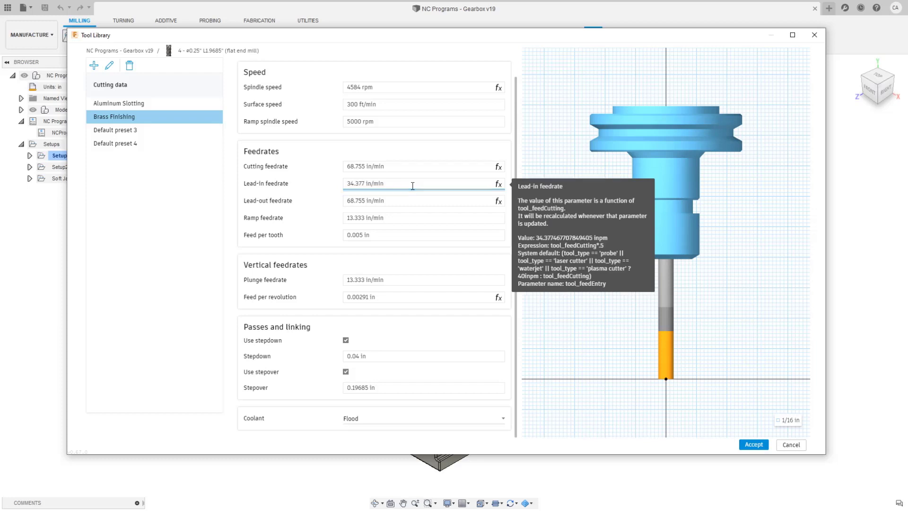
- Set the Brass Finishing preset's spindle speed to 6000 rpm
click(393, 87)
text(6000)
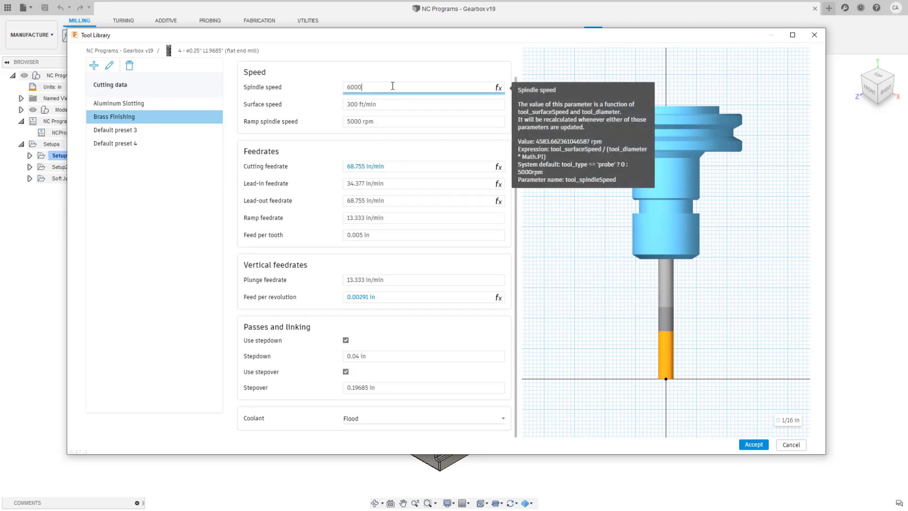
key(Return)
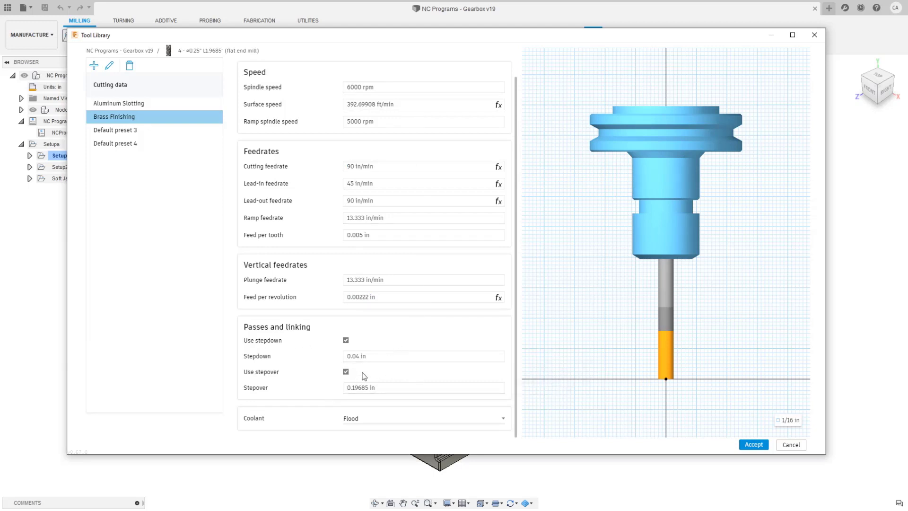
- Set the Brass Finishing preset's stepover to the expression tool_diameter*.05, keeping the stepdown as it is
mouse_move(365, 374)
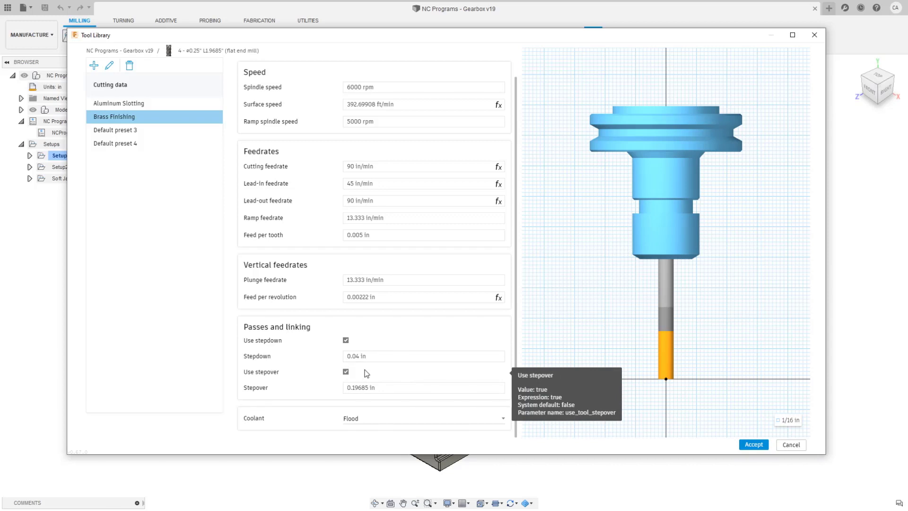
click(389, 355)
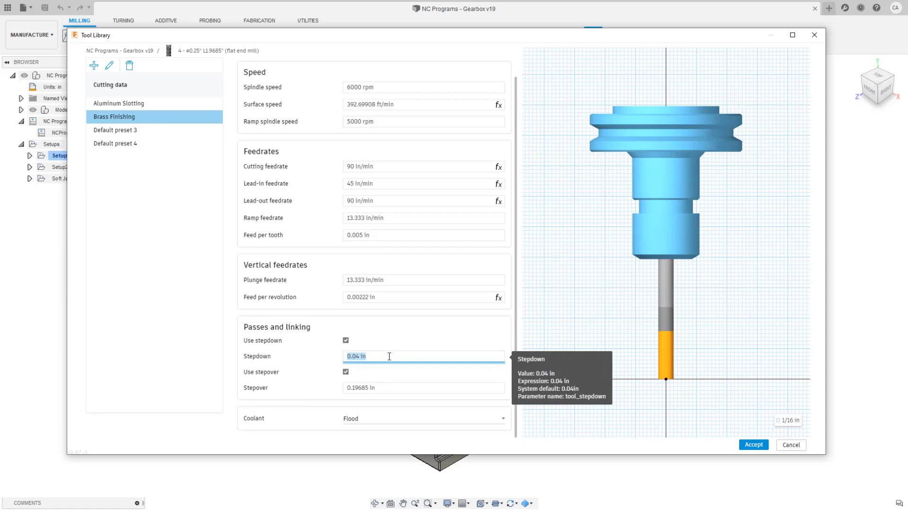
click(398, 387)
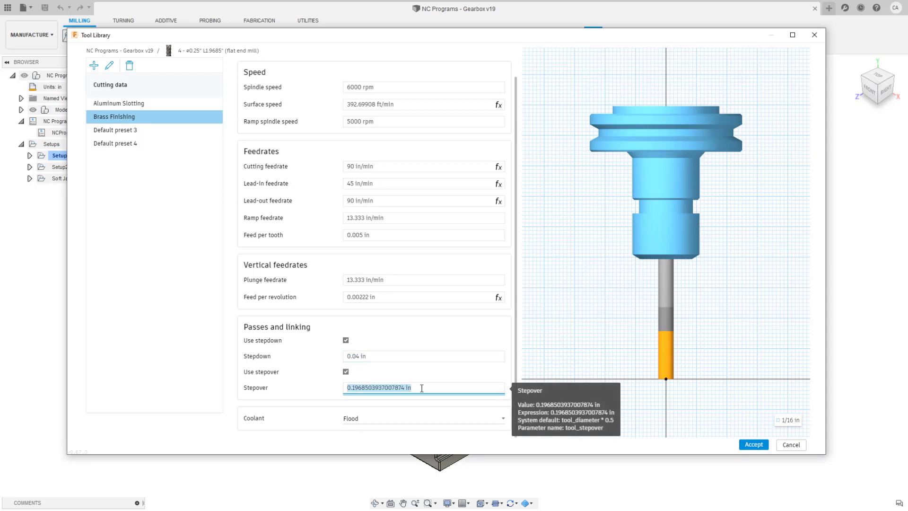
text(tool_diameter)
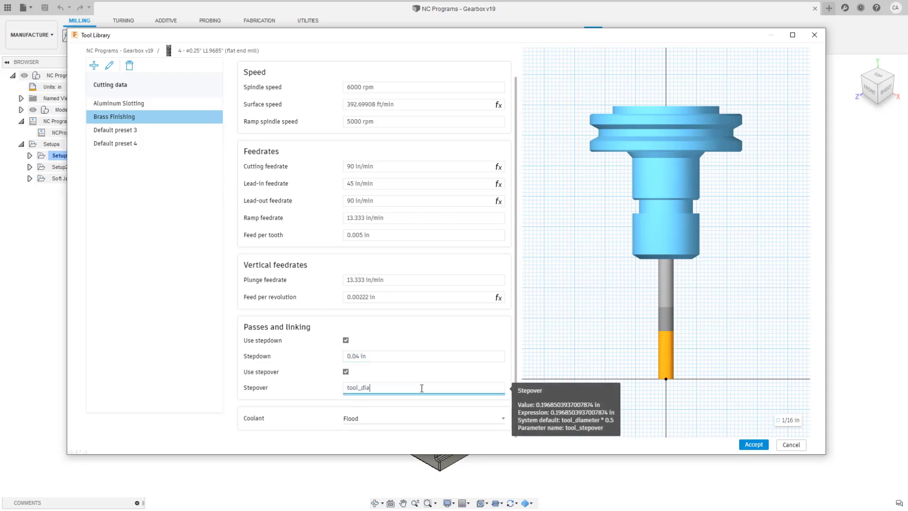
text(*.05)
key(Return)
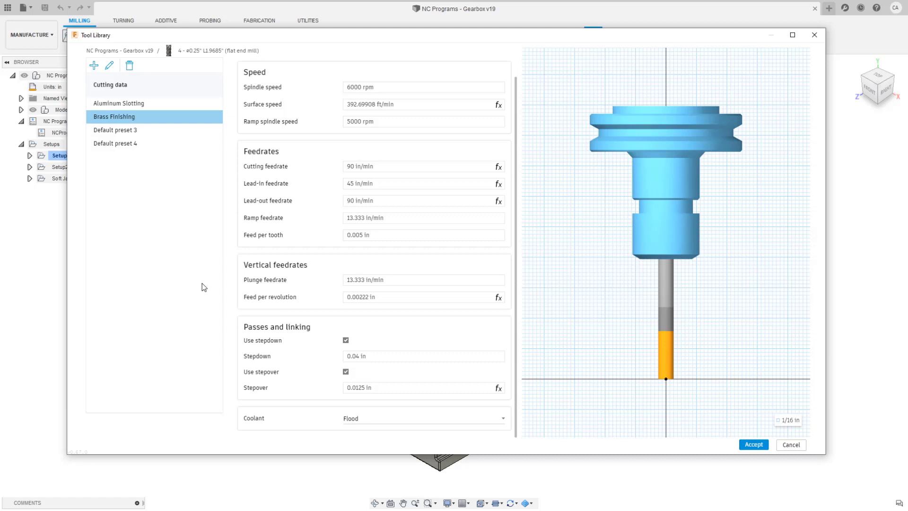
- Review the cutting data of the Aluminum Slotting preset and Default preset 3
scroll(182, 254, up, 1)
scroll(470, 362, down, 1)
click(171, 102)
click(168, 130)
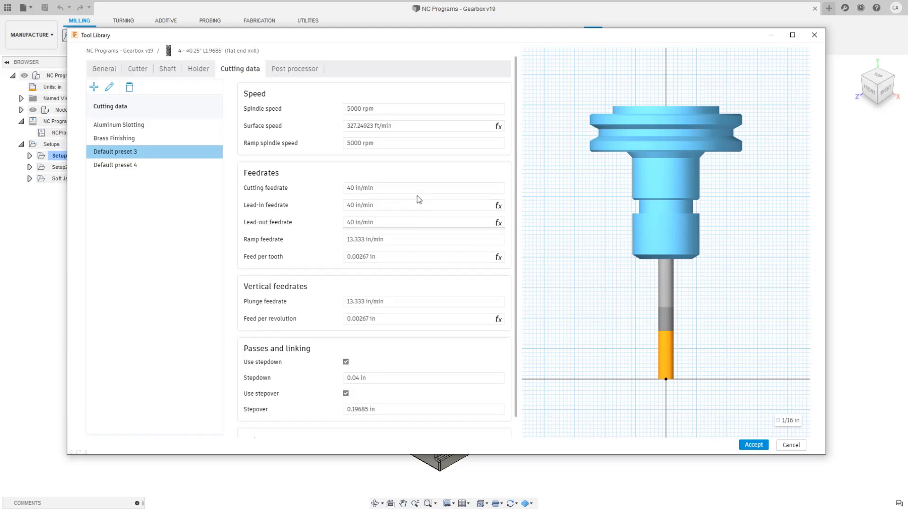
- Examine the end mill's post processor settings and how its length and diameter offsets depend on the tool number
click(314, 74)
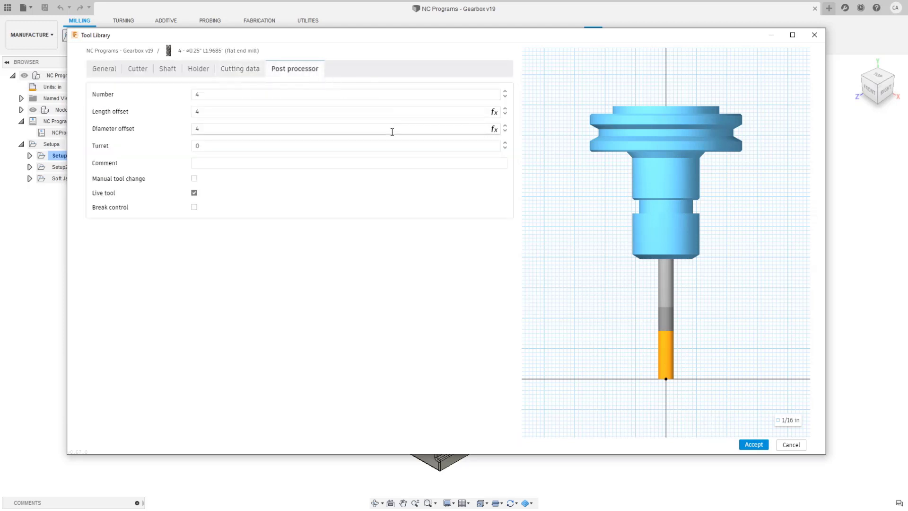
mouse_move(261, 112)
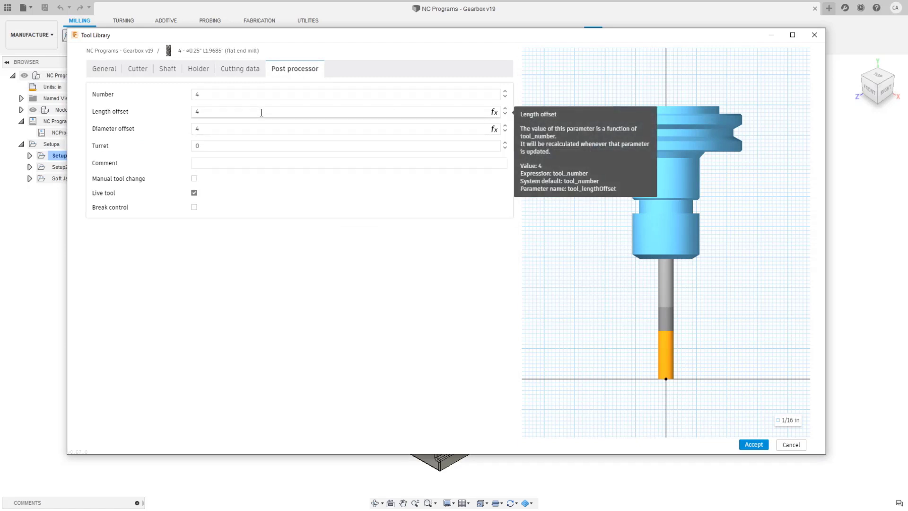
click(472, 110)
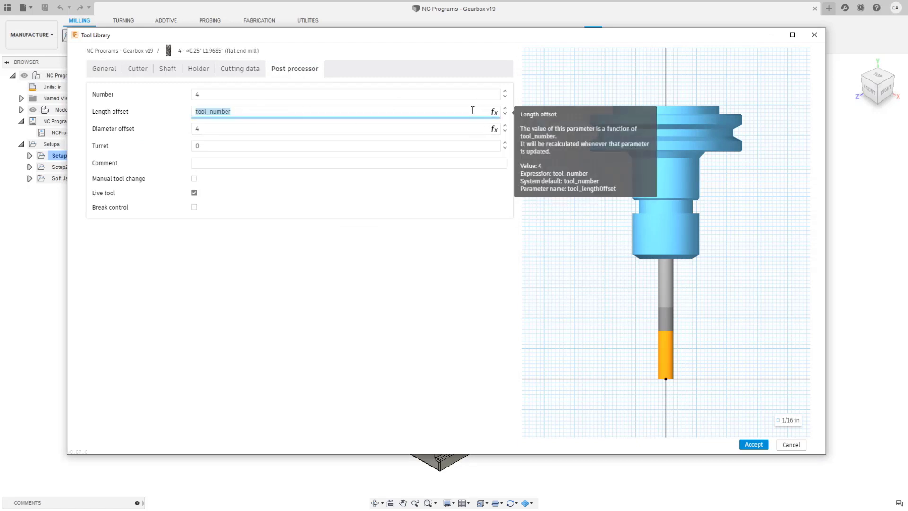
click(436, 124)
mouse_move(378, 118)
click(351, 112)
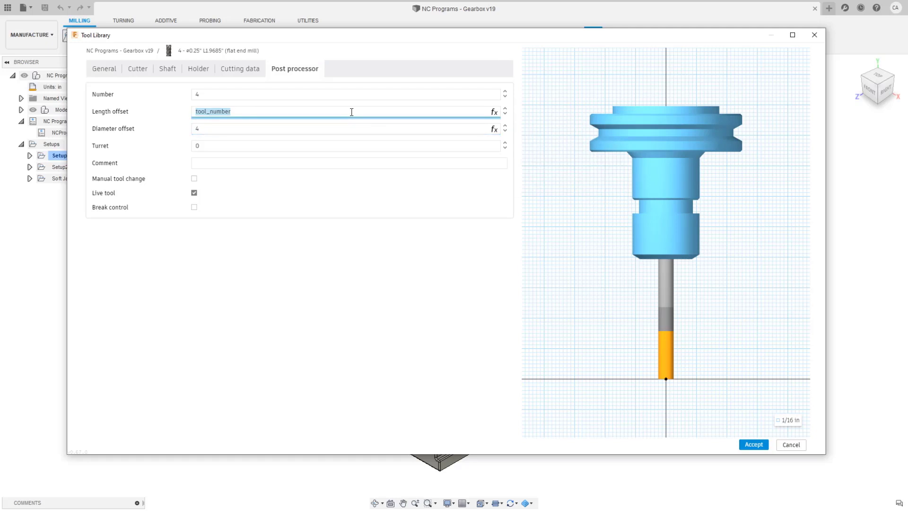
mouse_move(351, 112)
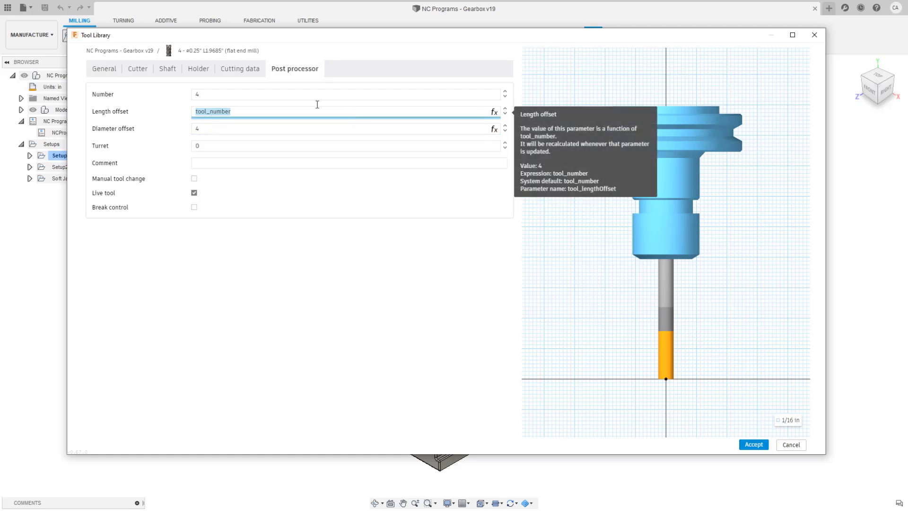
click(245, 93)
mouse_move(245, 92)
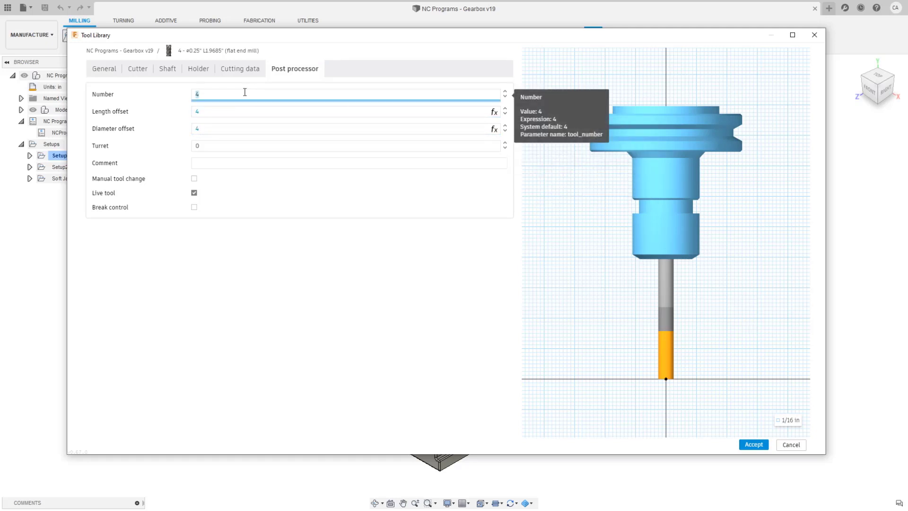
- Set the end mill's length offset and diameter offset each to the expression tool_number*10
click(231, 112)
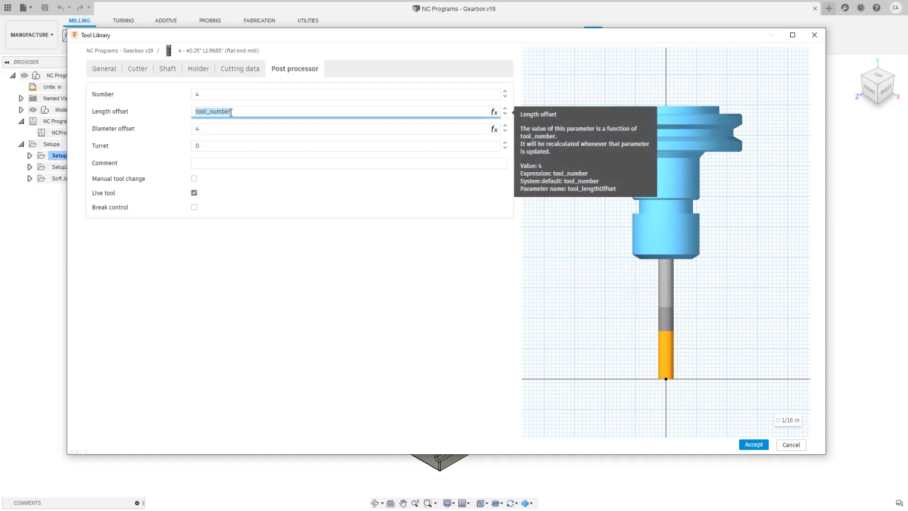
click(280, 111)
text(10)
key(Return)
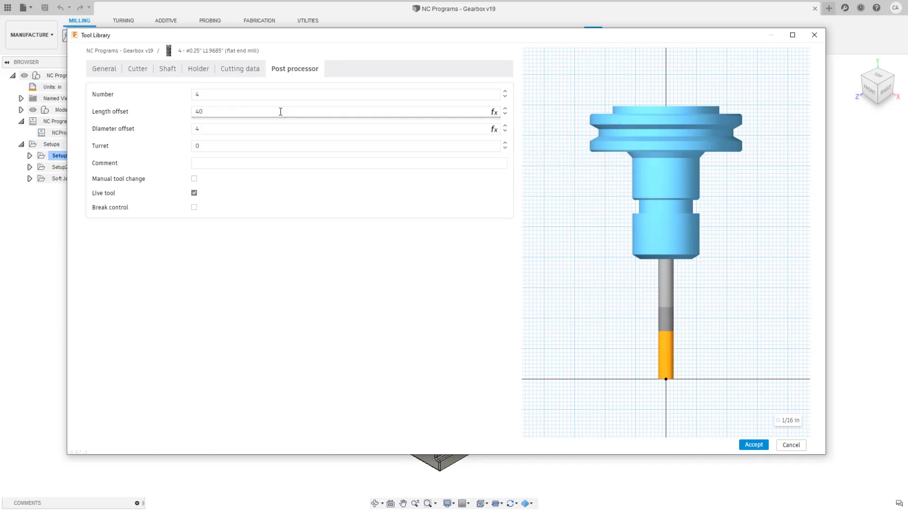
click(249, 128)
click(249, 129)
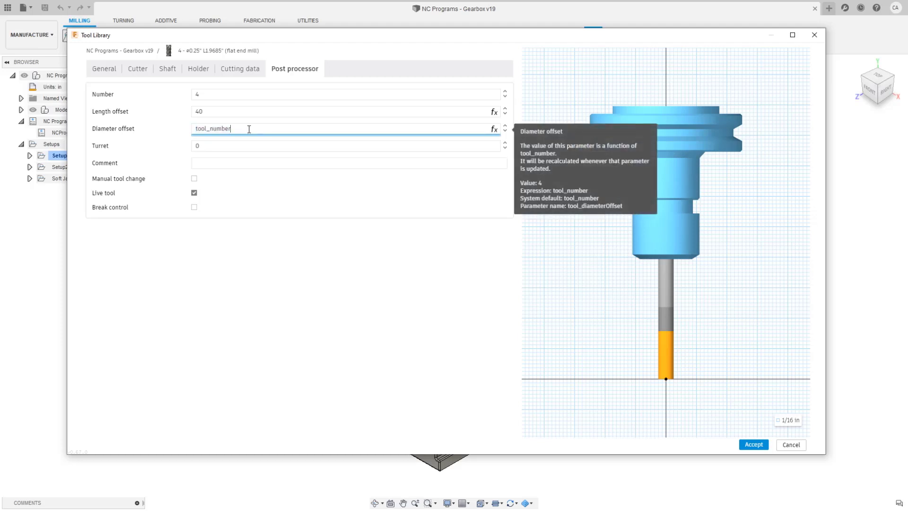
text(*10)
key(Return)
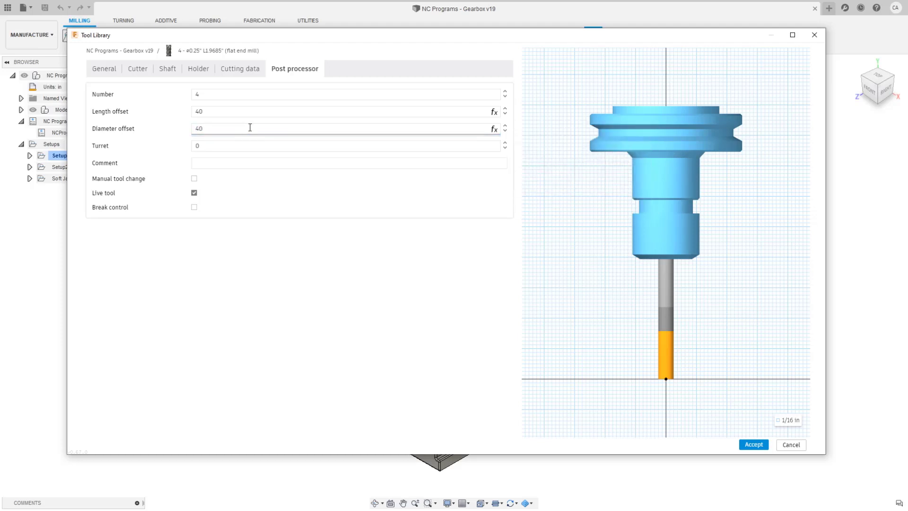
- Change the tool number to 5 and then to 6 to test the offset expressions, and discard the end mill
click(228, 93)
text(5)
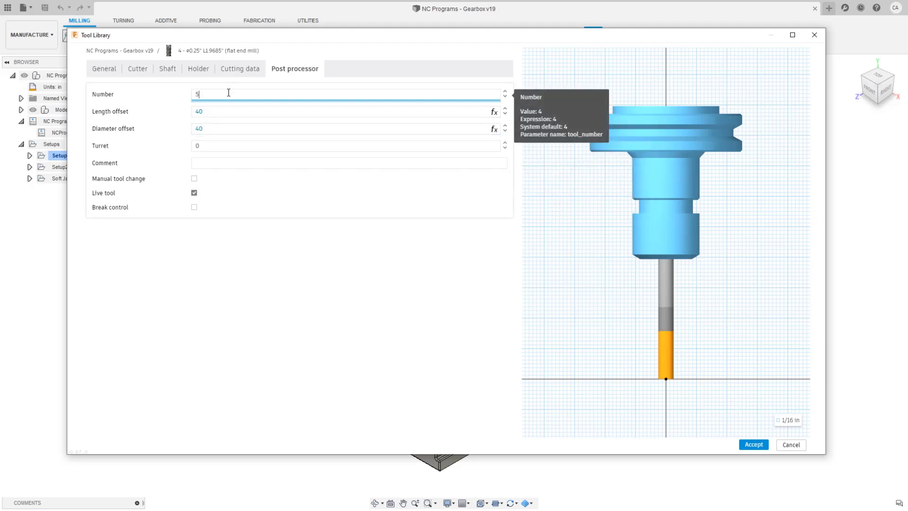
key(Return)
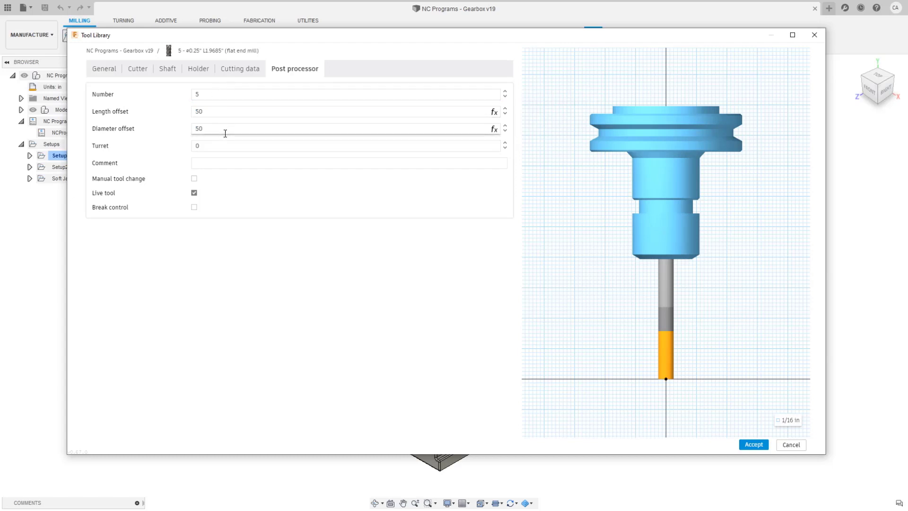
click(214, 92)
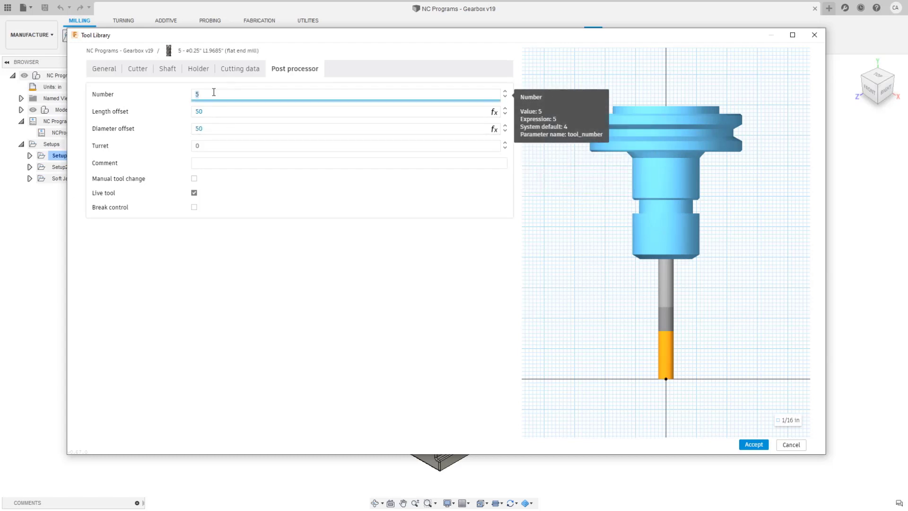
text(6)
key(Return)
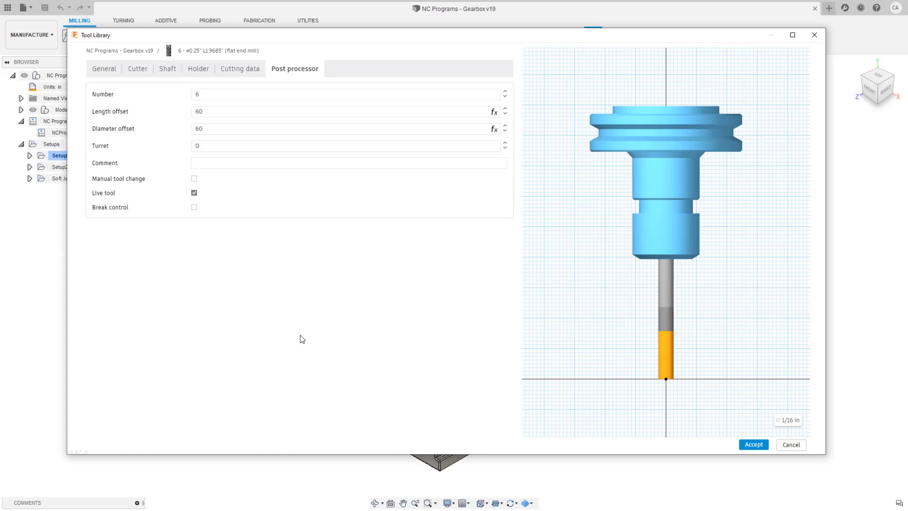
click(792, 446)
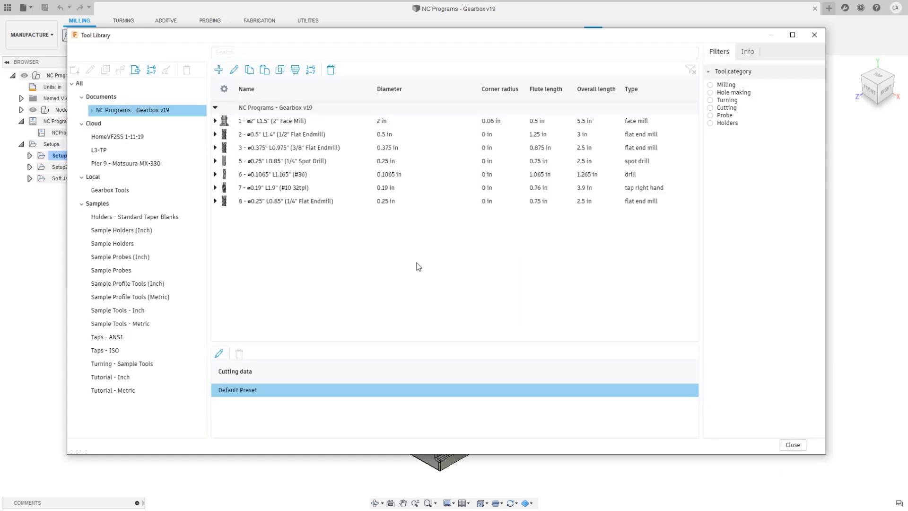
- Add a new general turning tool to the Gearbox document library and open its insert definition
click(219, 70)
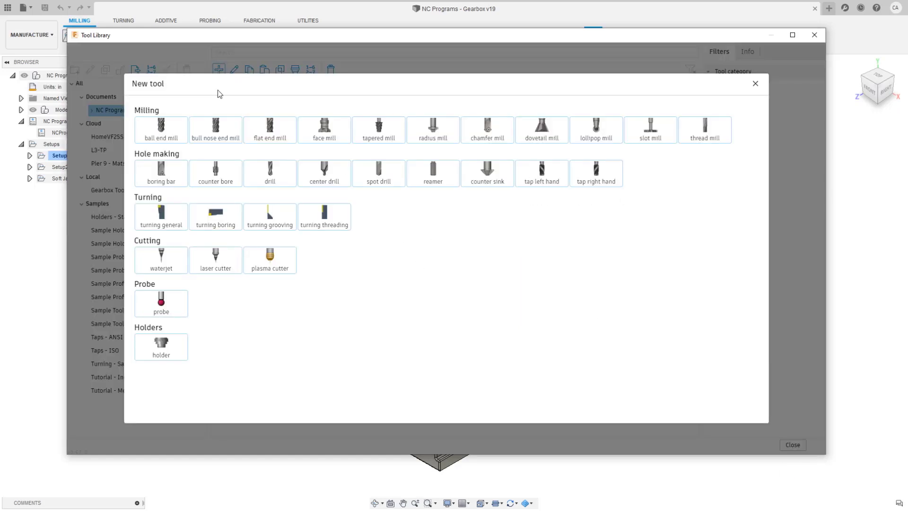
click(166, 219)
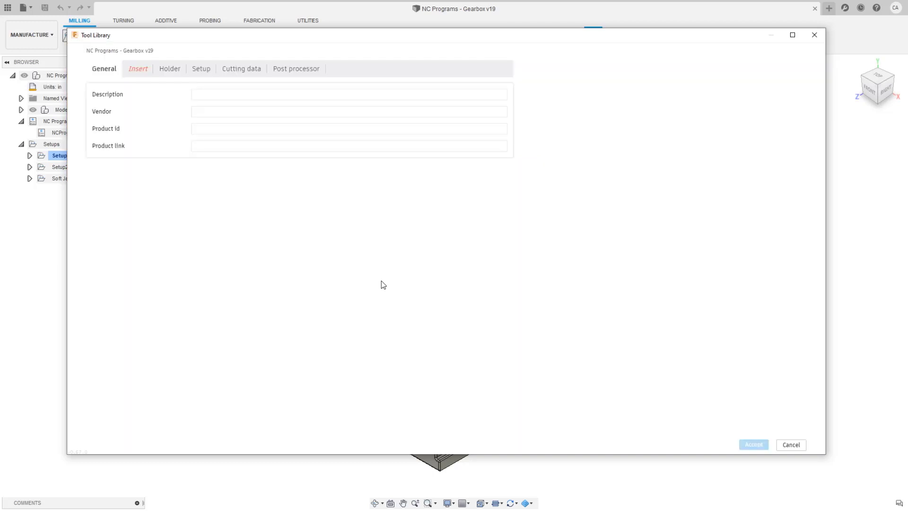
click(141, 70)
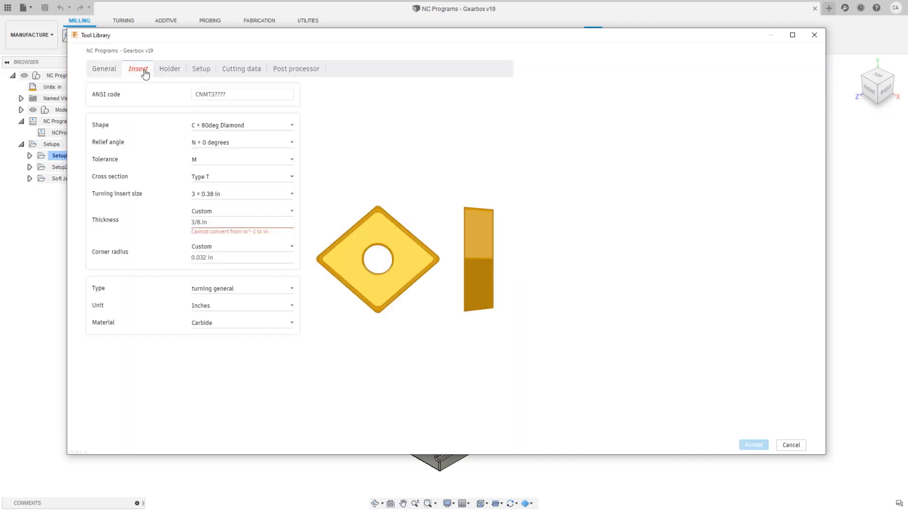
- Define the turning insert's geometry with the ANSI code CNMG432
click(245, 94)
click(203, 94)
text(CNMG432)
drag(251, 96, 181, 103)
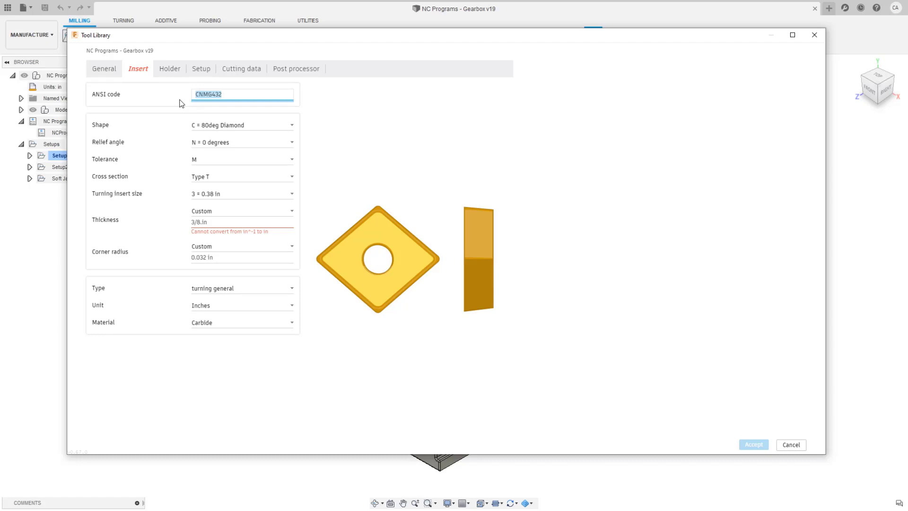
click(415, 117)
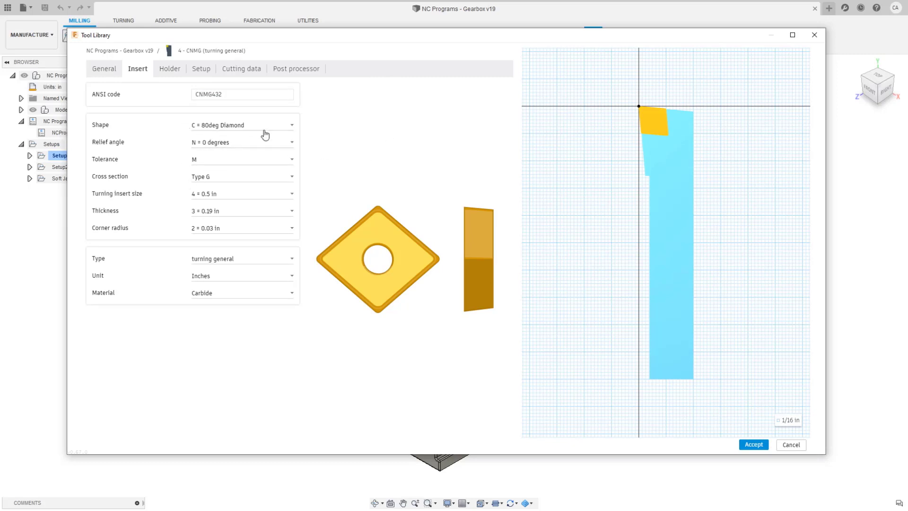
- Check the turning insert size choices and open the insert's ANSI code for editing
click(237, 198)
click(237, 197)
click(231, 95)
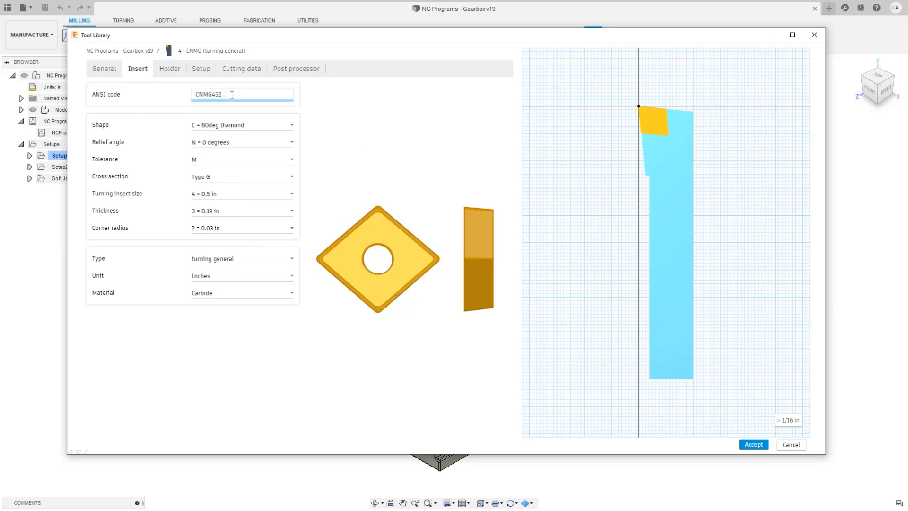